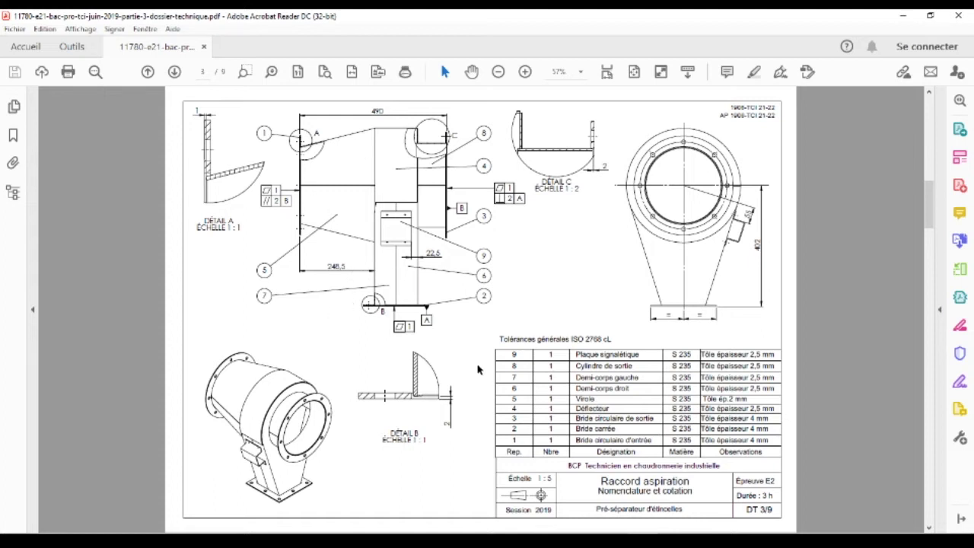
Examine the dimensions of the Buse à tourbillon Rep. 5 on sheet DT 5/9 of the technical drawing PDF
scroll(585, 262, down, 2)
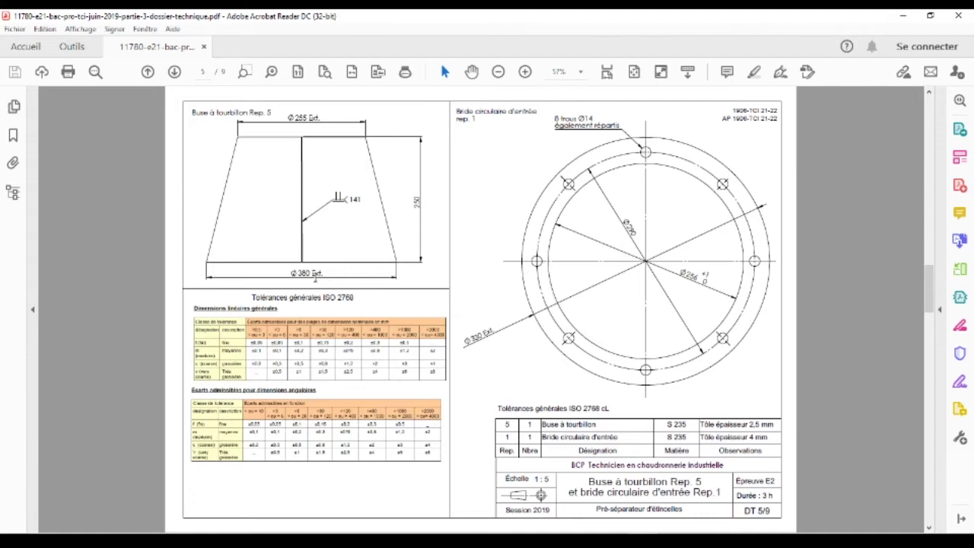
ctrl+scroll(318, 279, up, 3)
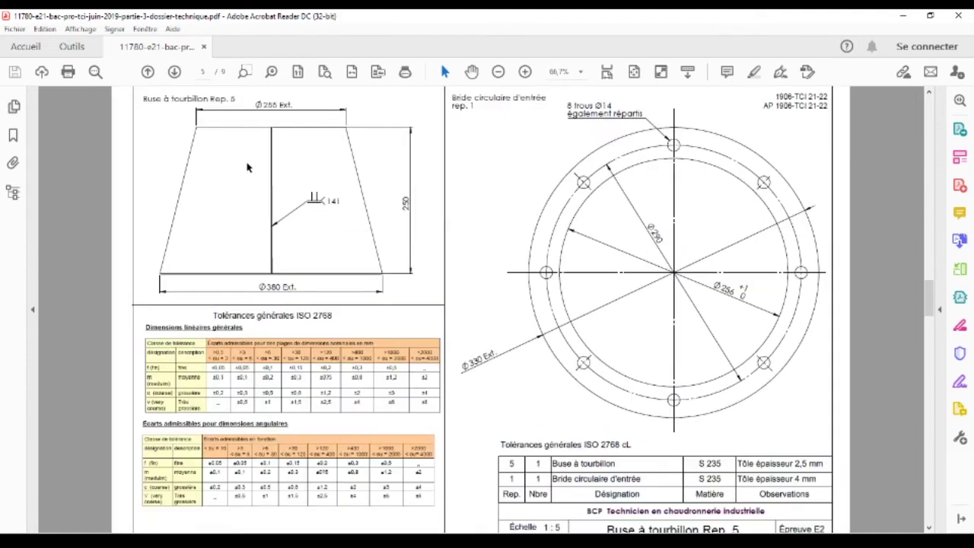
scroll(213, 169, up, 2)
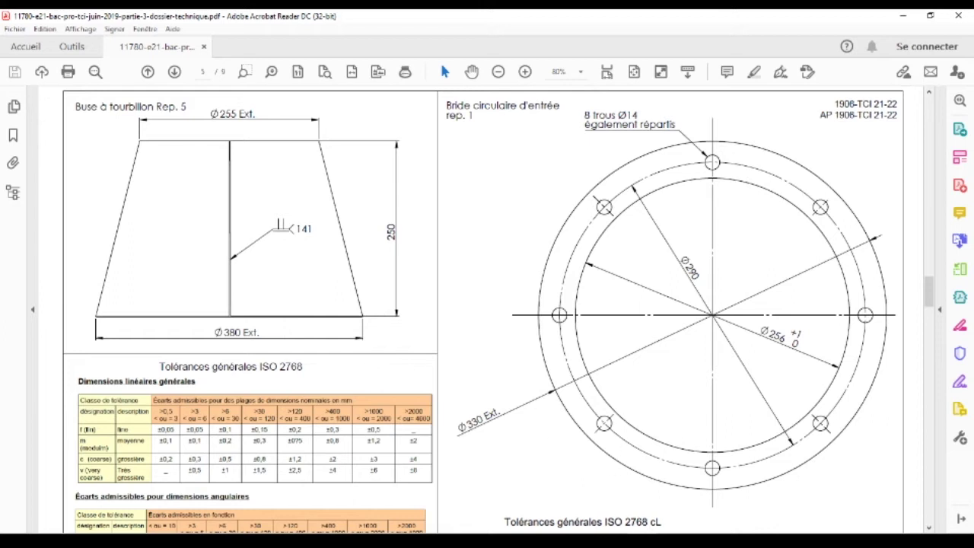
Switch to SolidWorks and create a new part document from the Pièce template
mouse_move(613, 540)
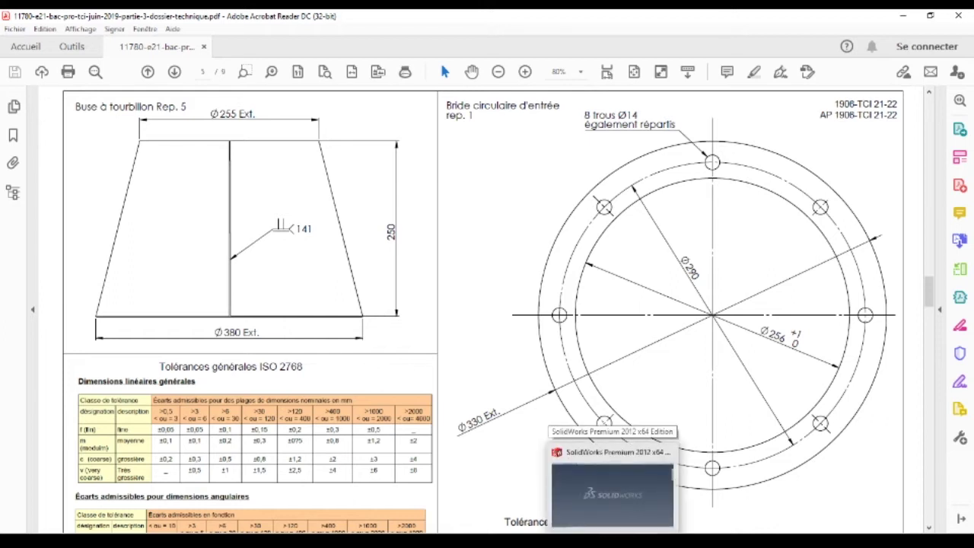
click(613, 493)
click(212, 18)
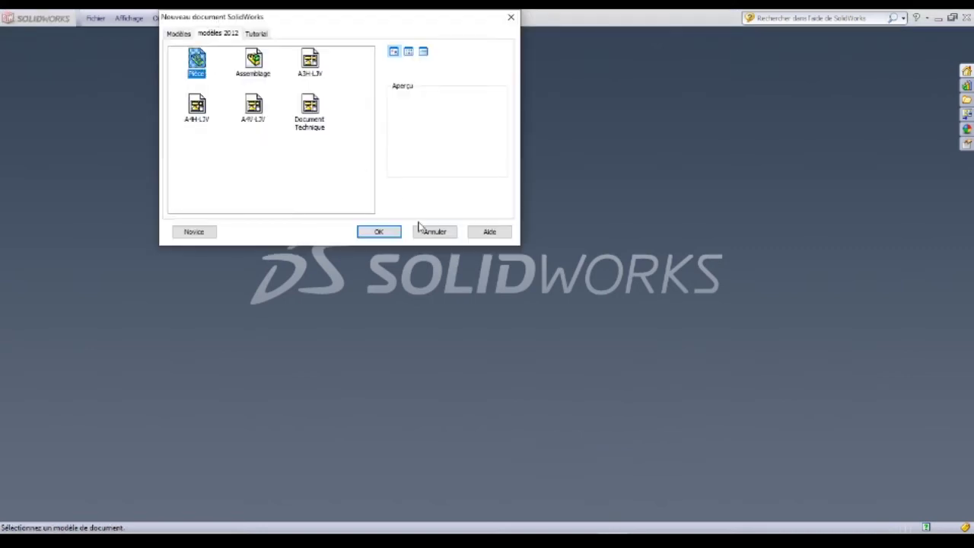
click(379, 231)
Start a new sketch on the front plane (Plan frontal)
click(127, 156)
click(129, 143)
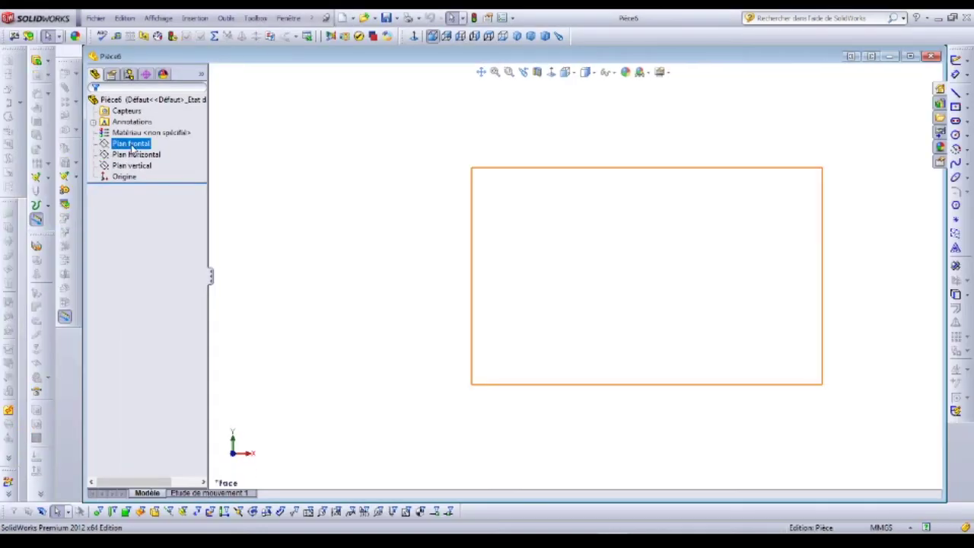
click(142, 129)
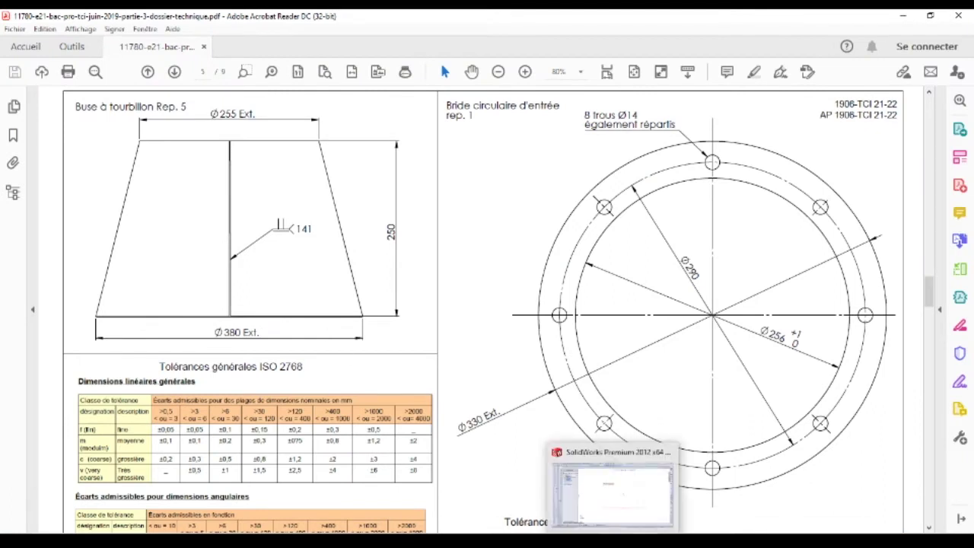
click(567, 479)
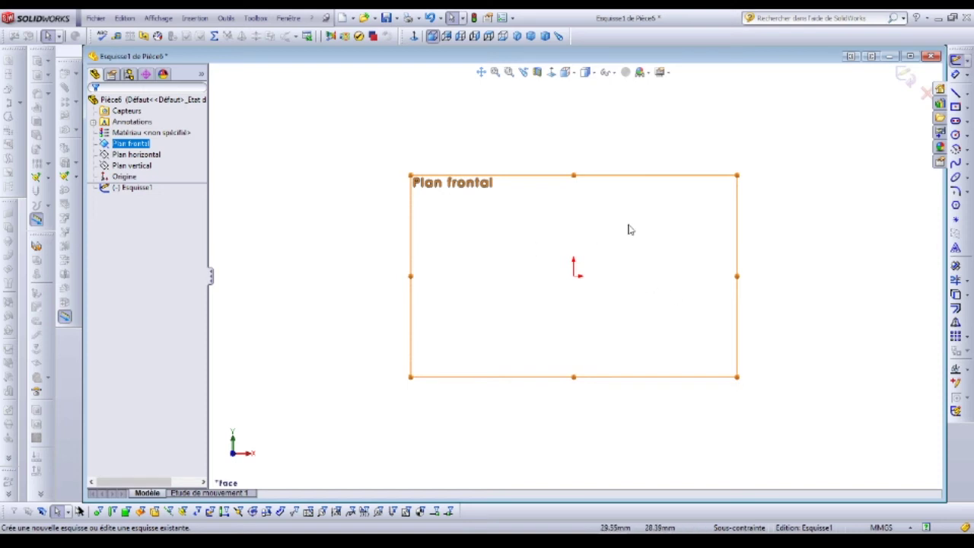
Sketch a centre-point arc about the origin, radius about 94 mm and about 353°, leaving a small gap on the positive X side
click(967, 150)
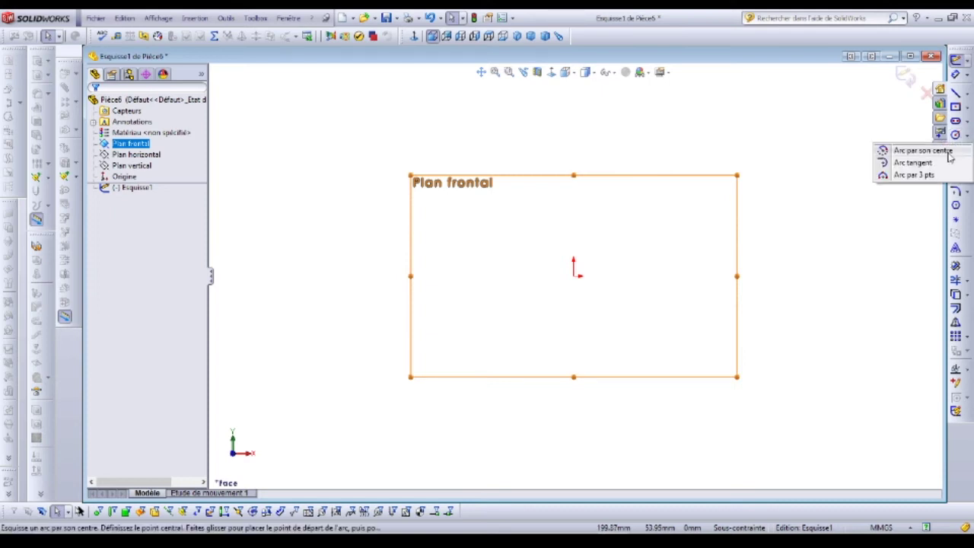
click(920, 151)
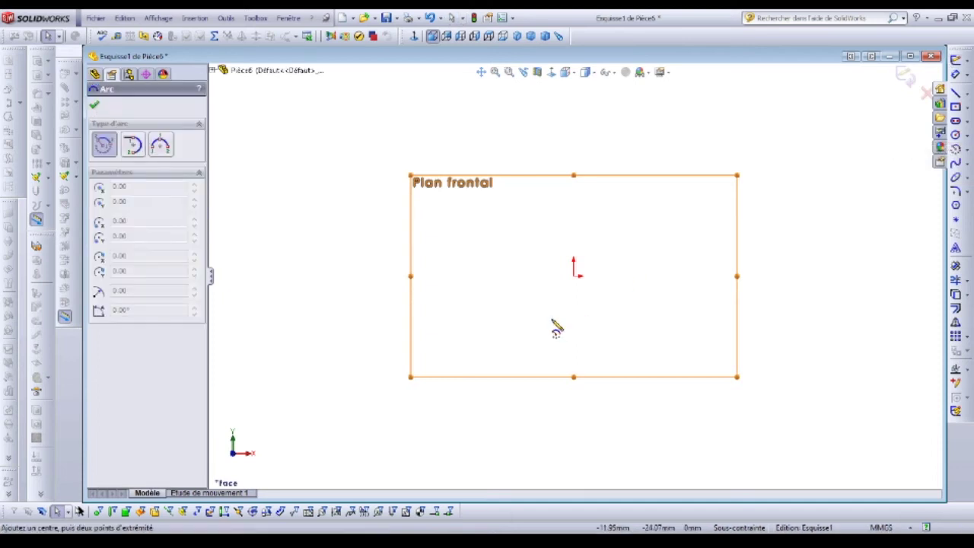
click(574, 276)
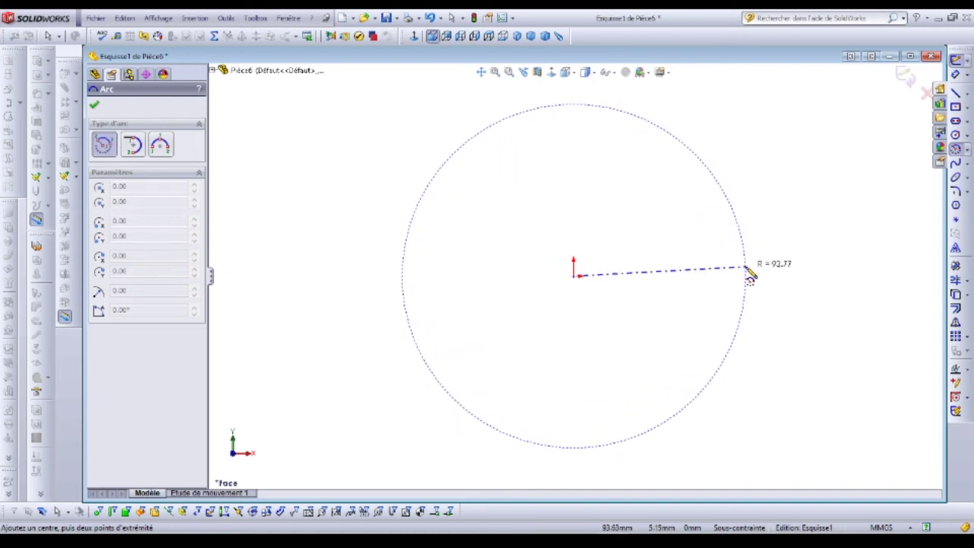
click(746, 268)
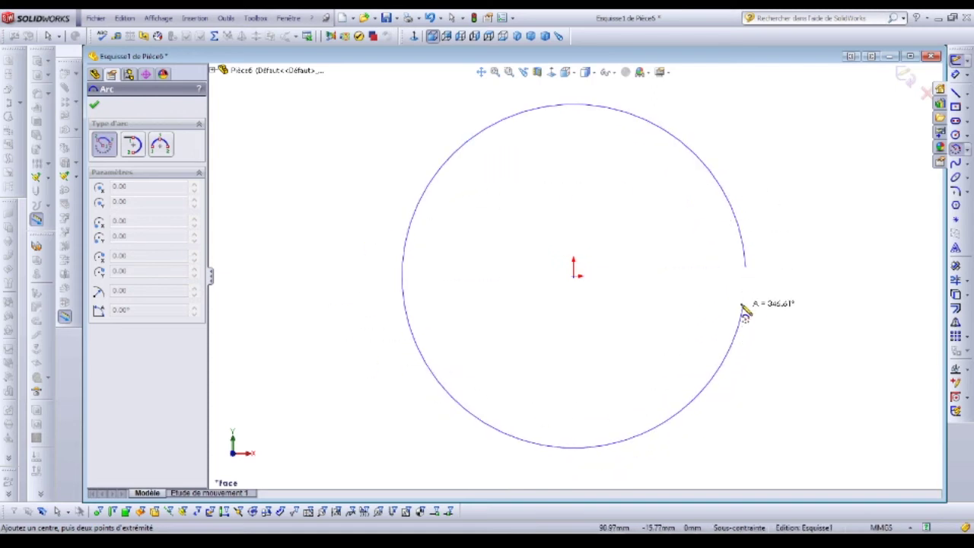
click(745, 288)
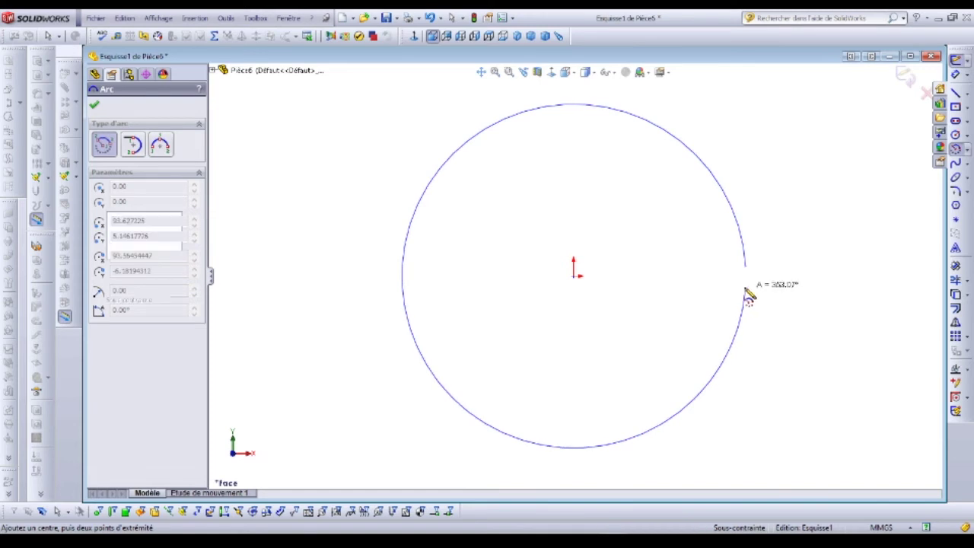
Sketch a horizontal construction line about 169 mm long from the origin through the arc's gap
click(968, 95)
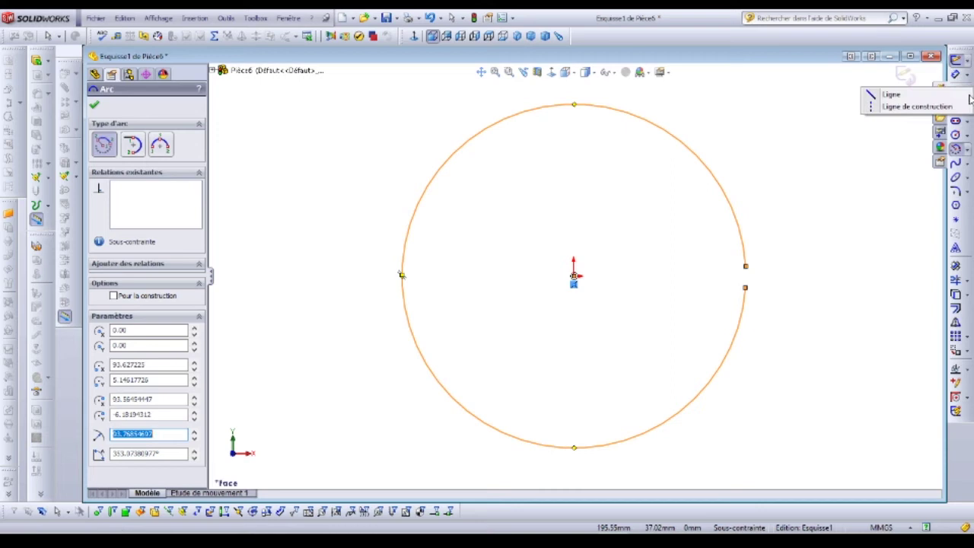
click(926, 106)
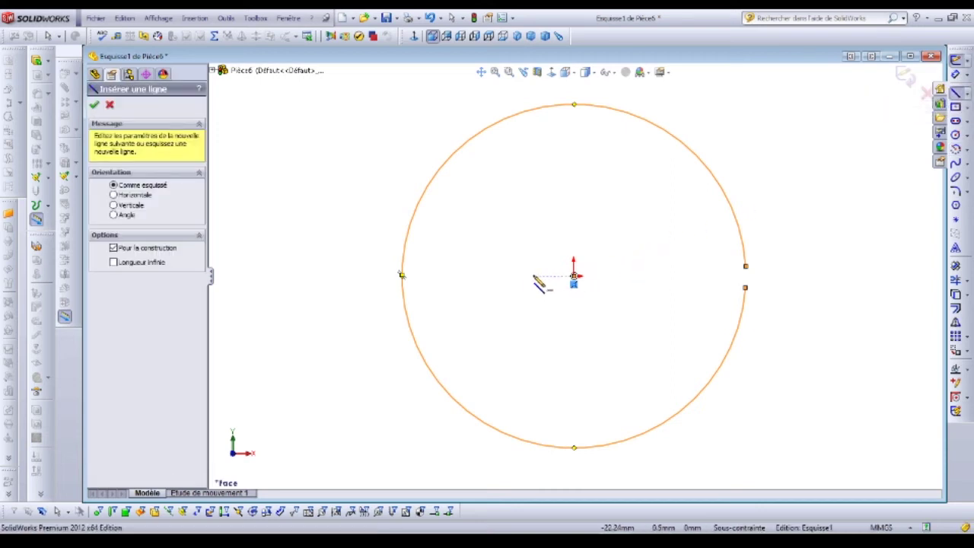
click(574, 275)
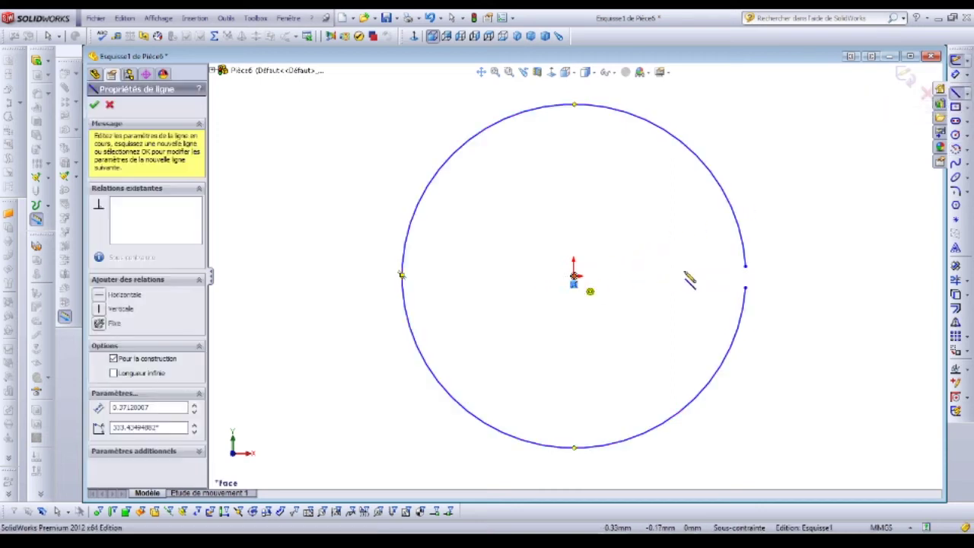
click(885, 278)
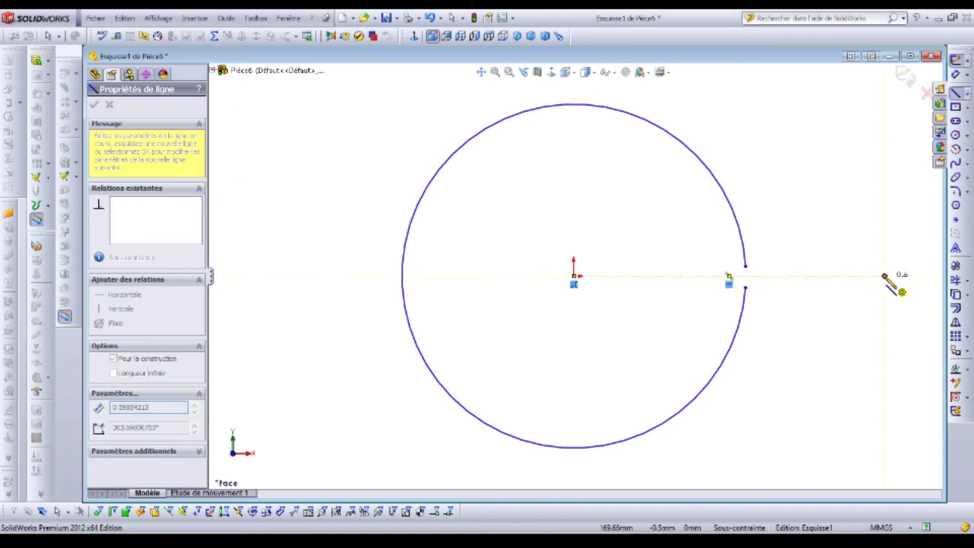
key(Escape)
Make the arc's two endpoints symmetric about the horizontal construction line
click(745, 283)
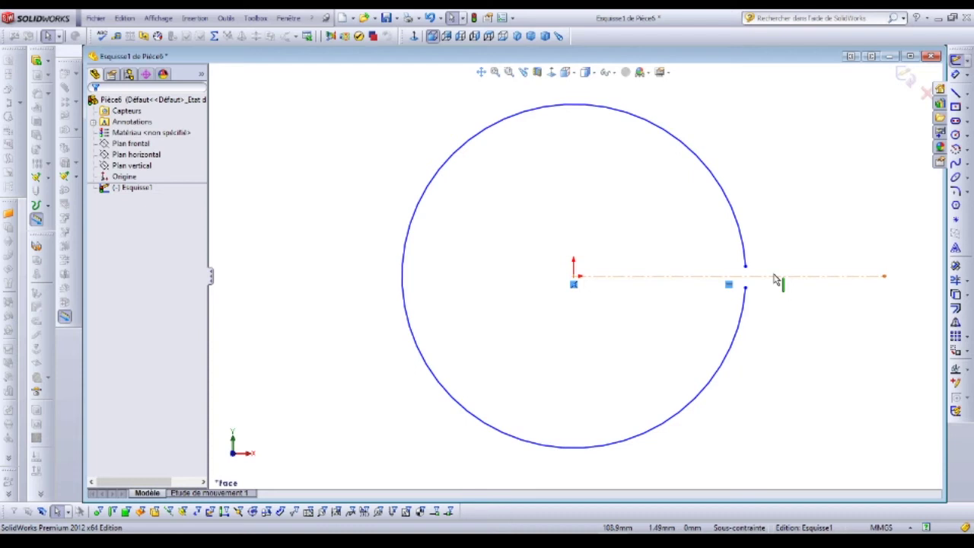
key(Escape)
click(775, 276)
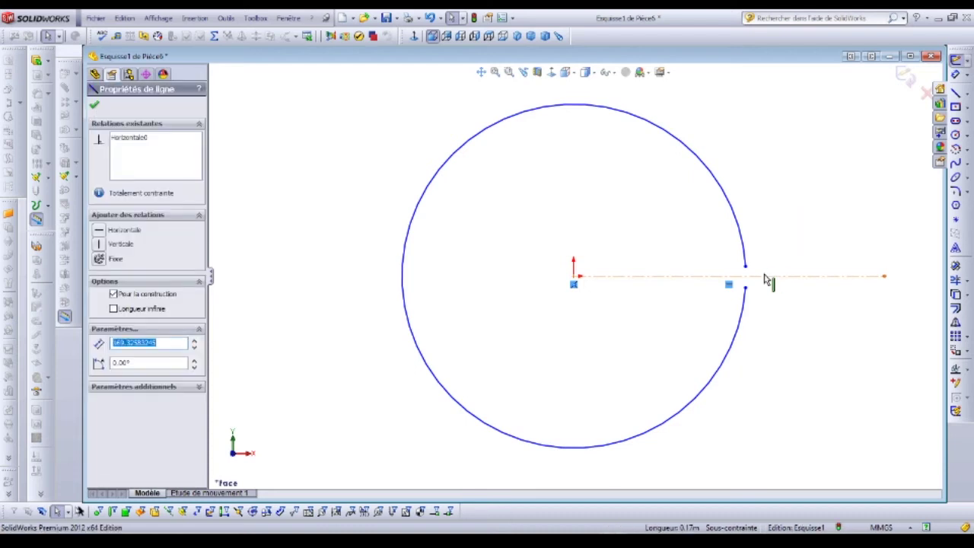
click(745, 288)
ctrl+click(747, 266)
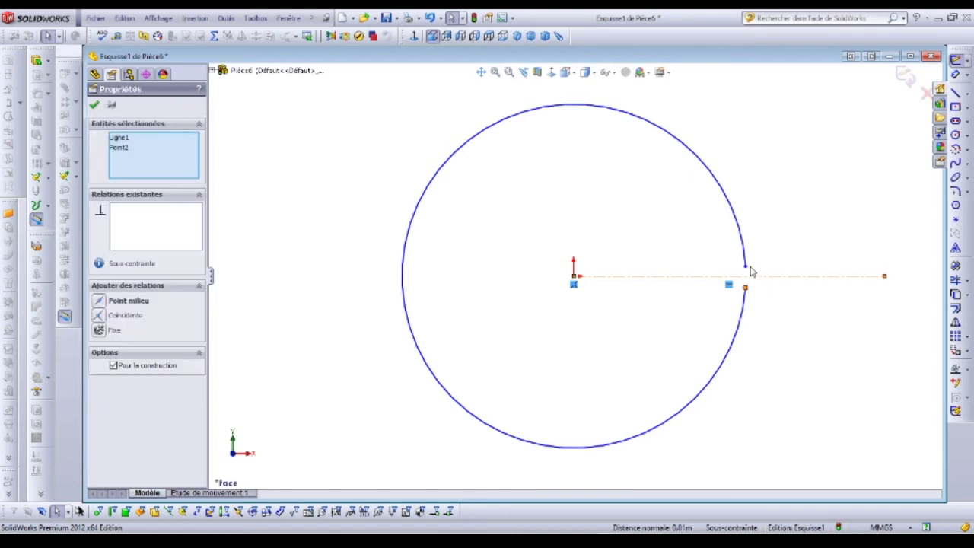
ctrl+click(742, 288)
ctrl+click(743, 289)
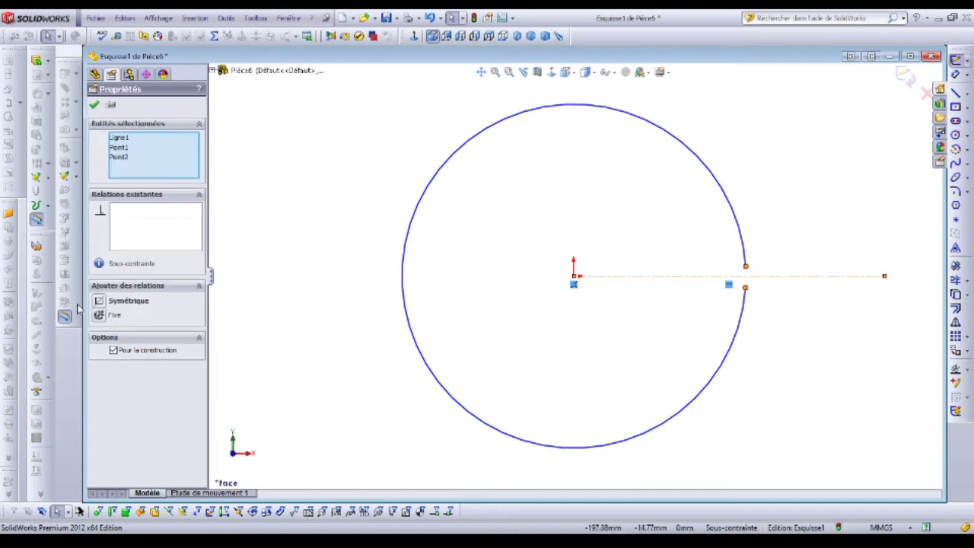
click(100, 301)
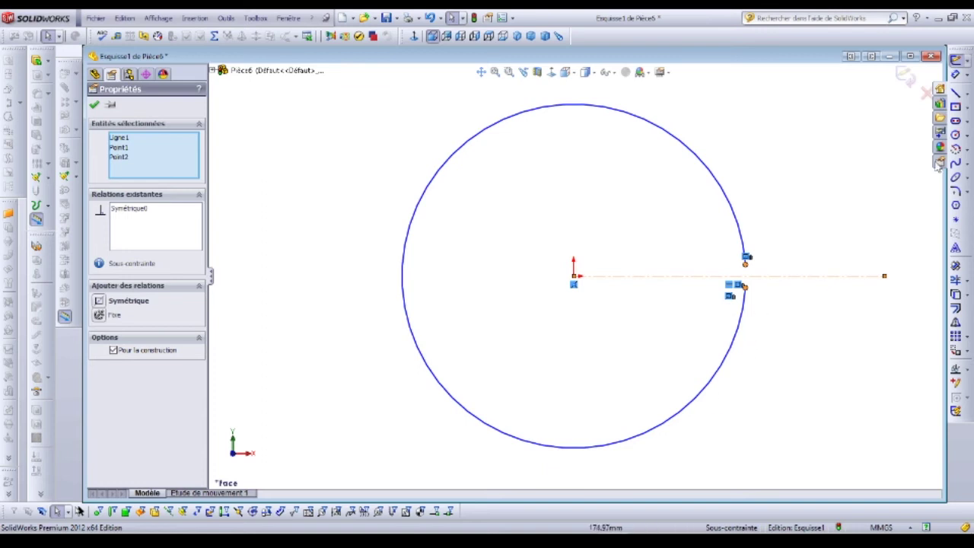
Dimension the gap between the arc's two endpoints and set it to 1 mm
click(955, 75)
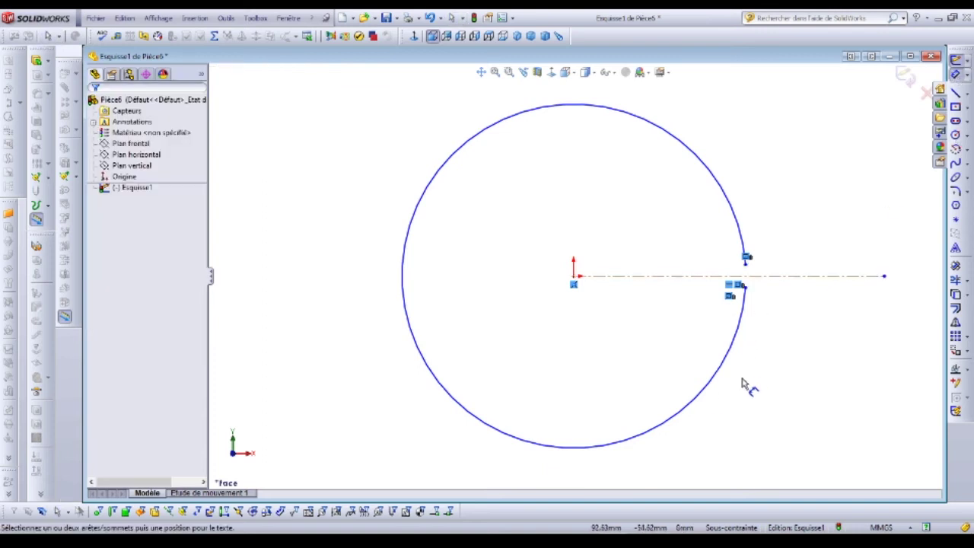
click(745, 288)
click(746, 265)
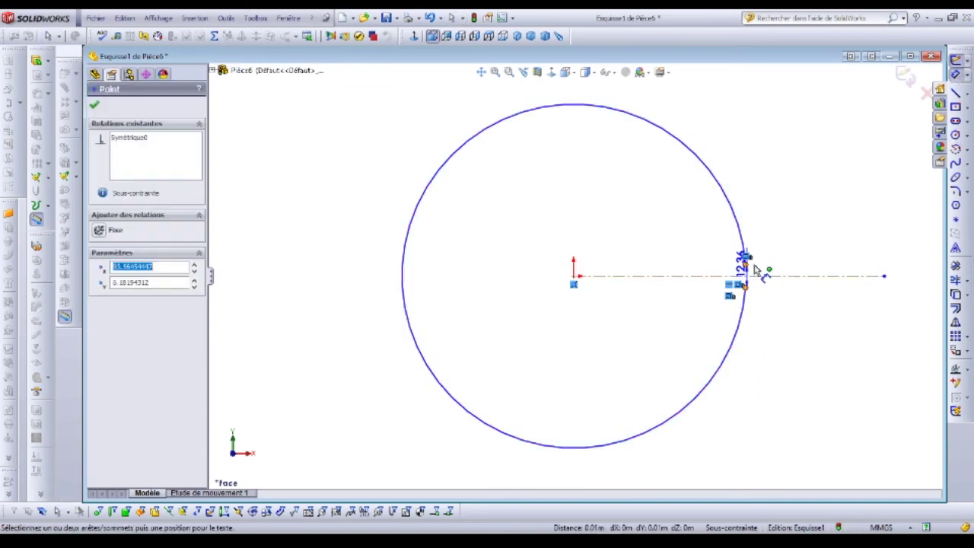
click(813, 228)
text(12.36388523mm)
key(Return)
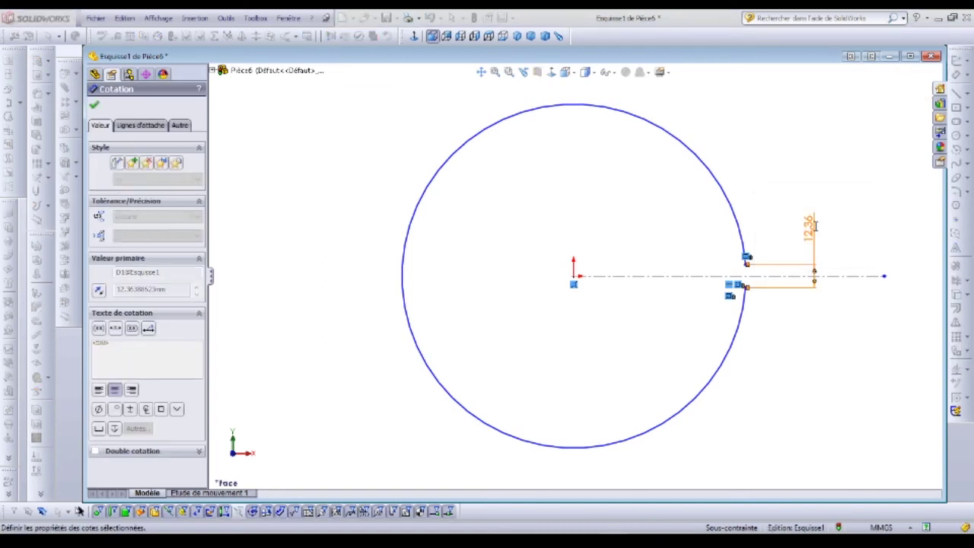
Dimension the arc's radius and set it to 380/2 mm
scroll(601, 365, up, 3)
scroll(750, 282, down, 10)
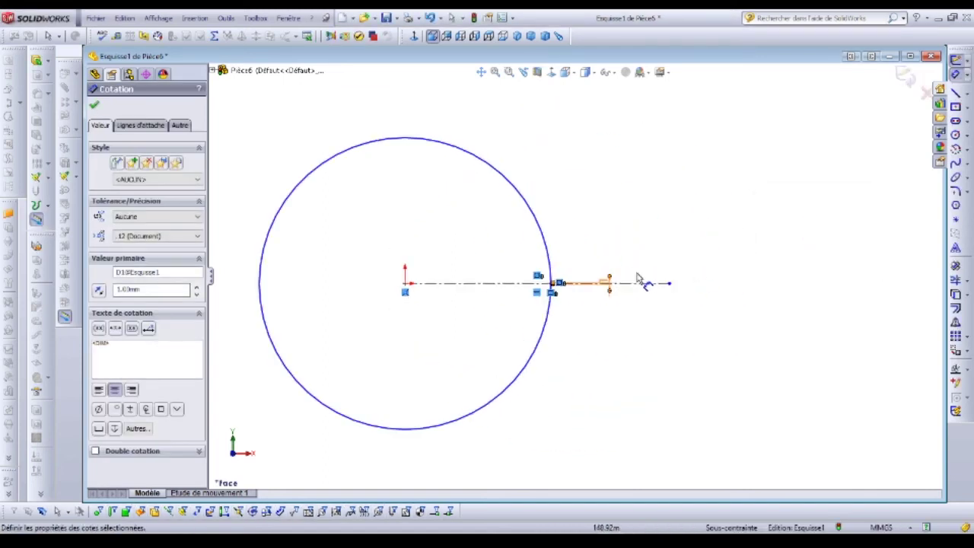
scroll(498, 337, down, 5)
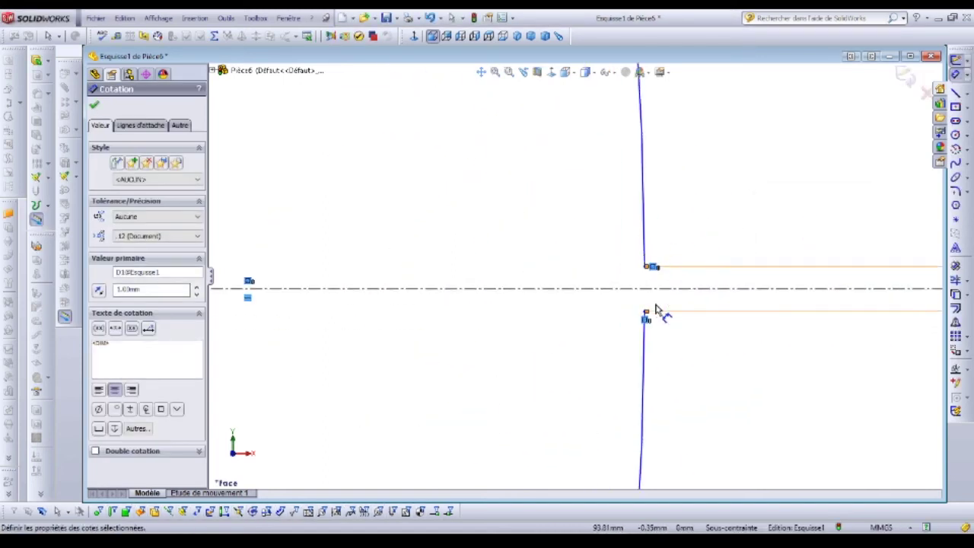
scroll(437, 351, up, 5)
scroll(292, 345, up, 5)
scroll(291, 342, up, 4)
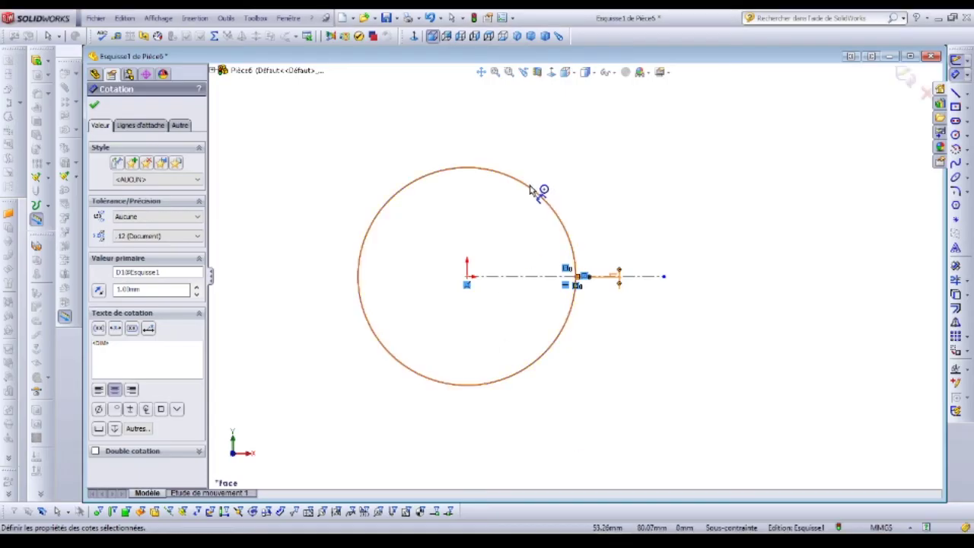
click(548, 192)
click(601, 153)
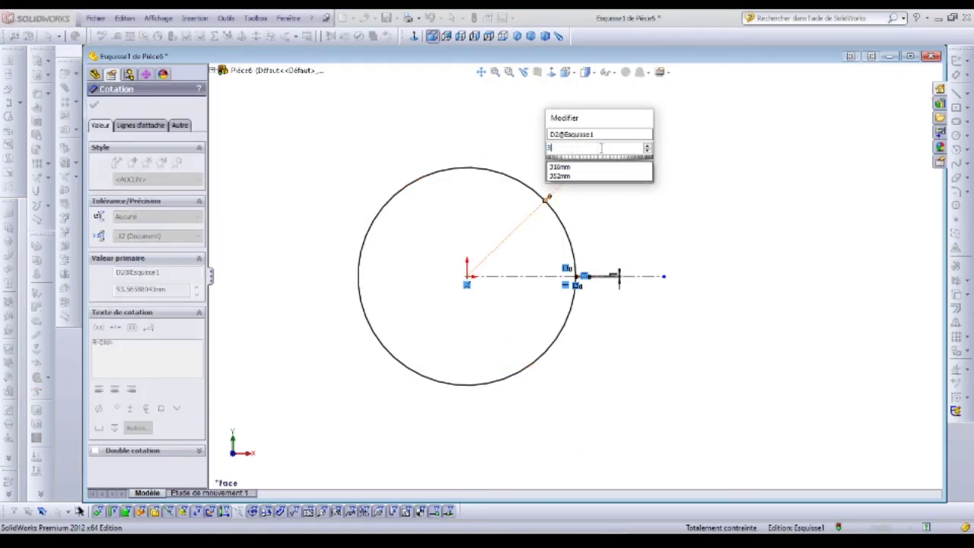
text(380/2)
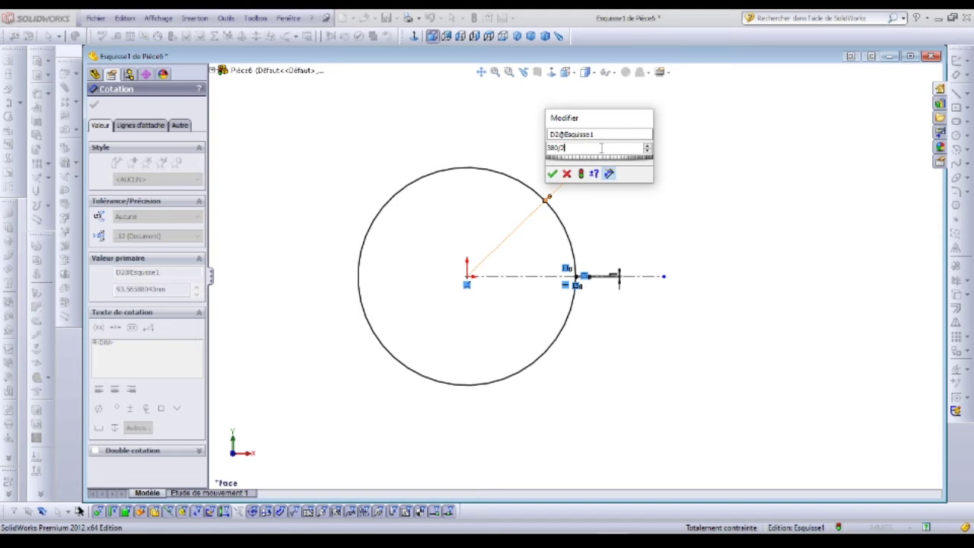
key(Return)
scroll(669, 130, down, 2)
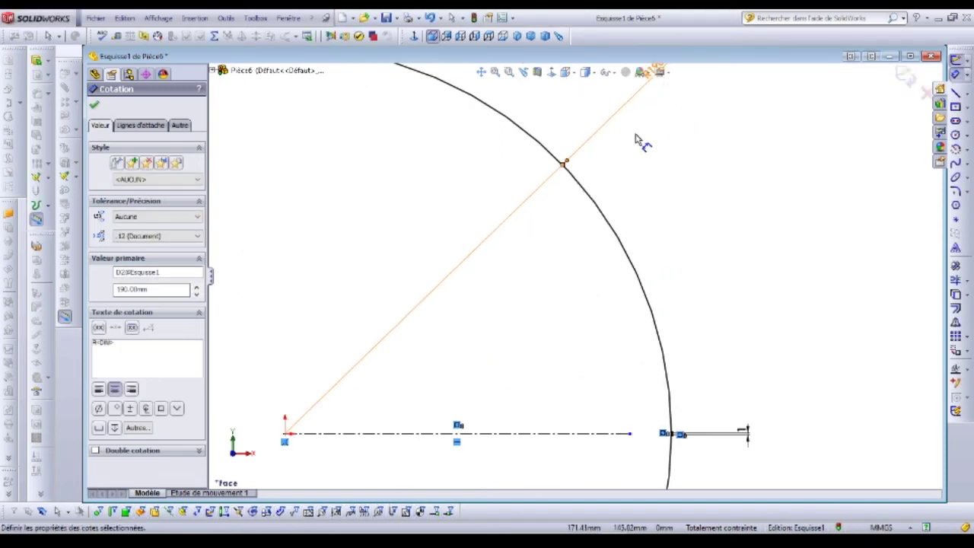
scroll(631, 163, up, 4)
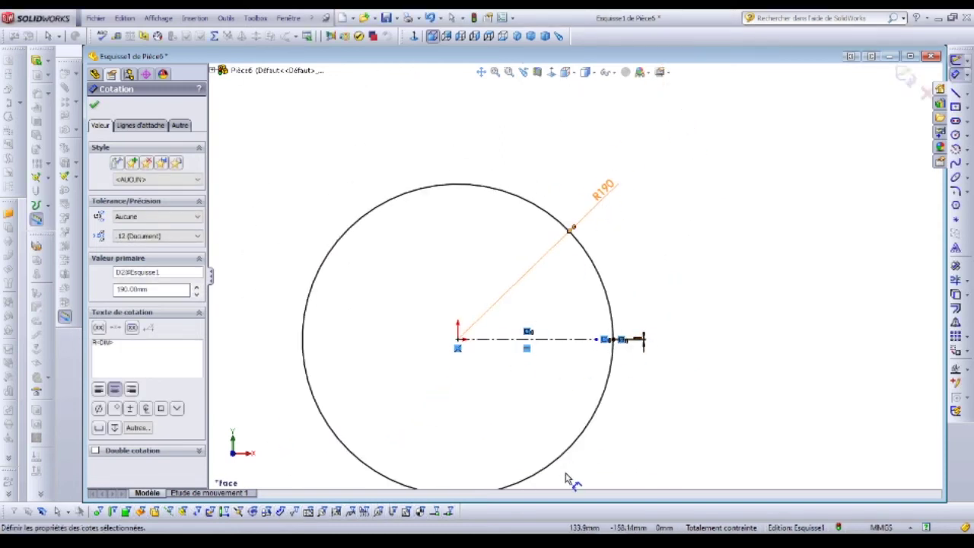
mouse_move(610, 456)
middle_down()
mouse_move(599, 353)
mouse_move(609, 325)
mouse_move(593, 323)
middle_up()
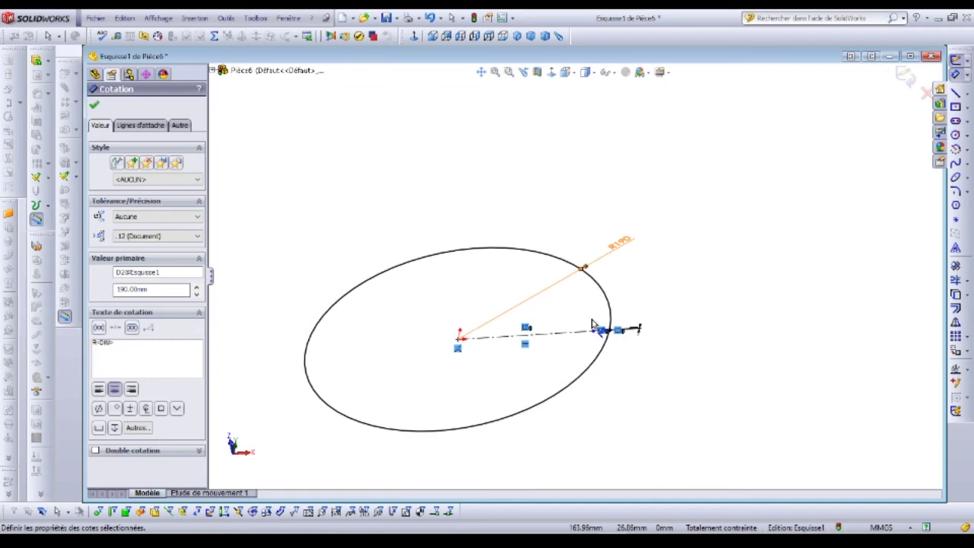
scroll(475, 215, up, 3)
scroll(475, 214, down, 4)
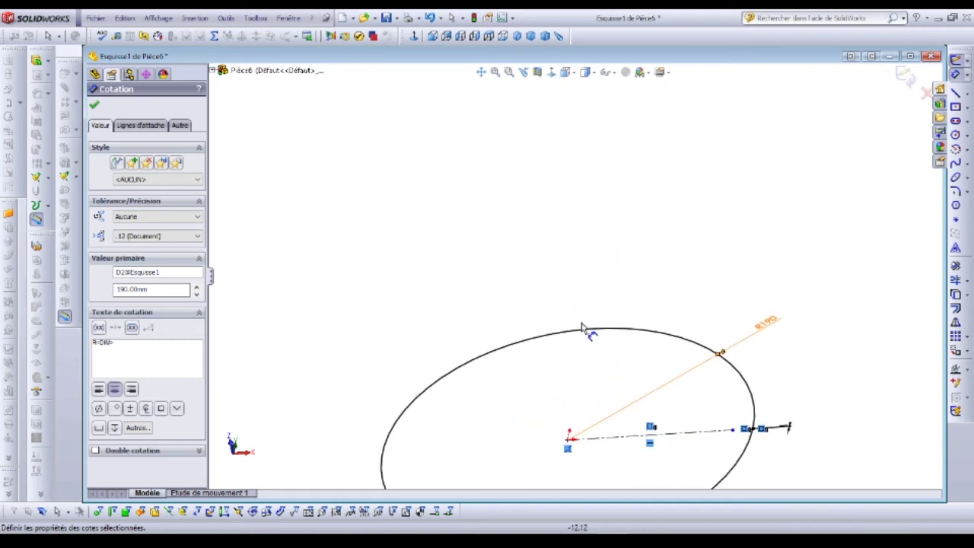
scroll(581, 327, up, 3)
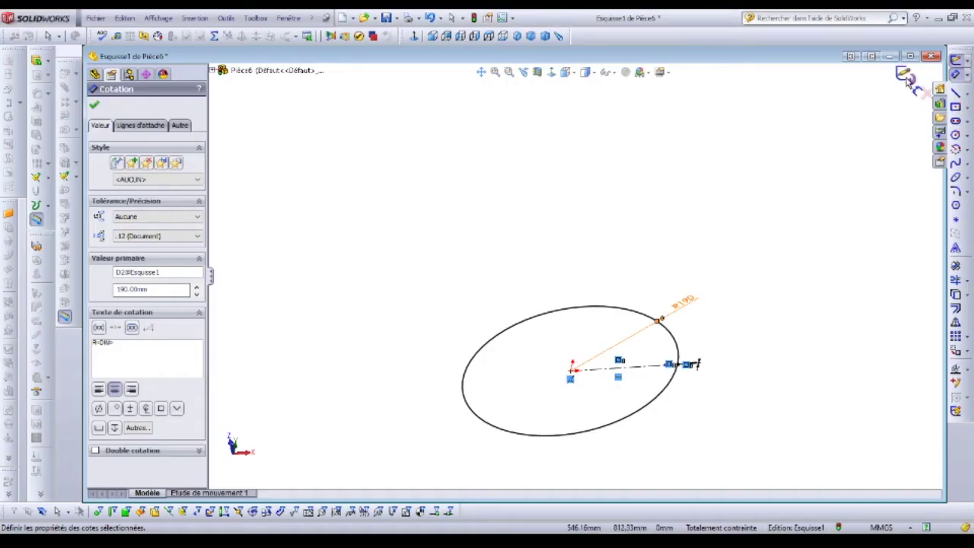
Finish the sketch of the slit base profile
click(905, 74)
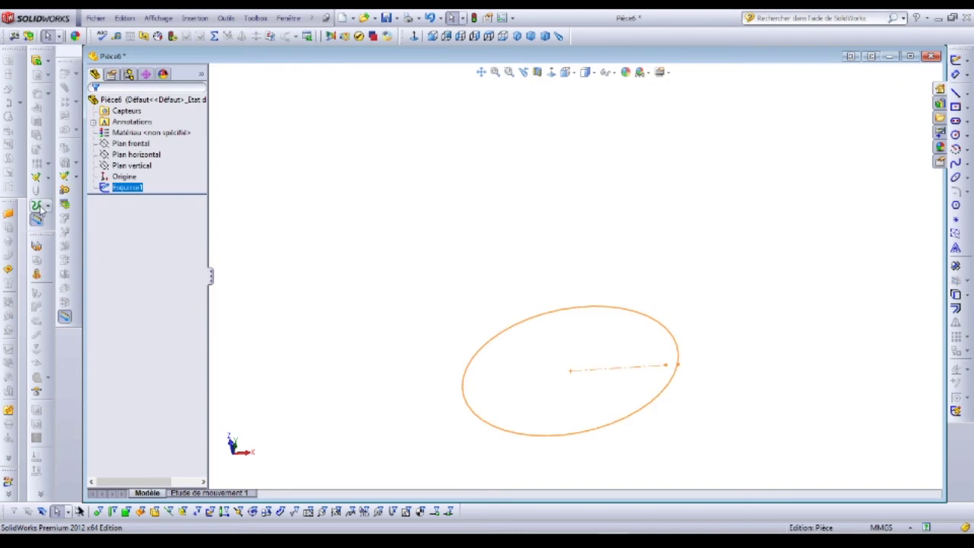
ctrl+click(127, 156)
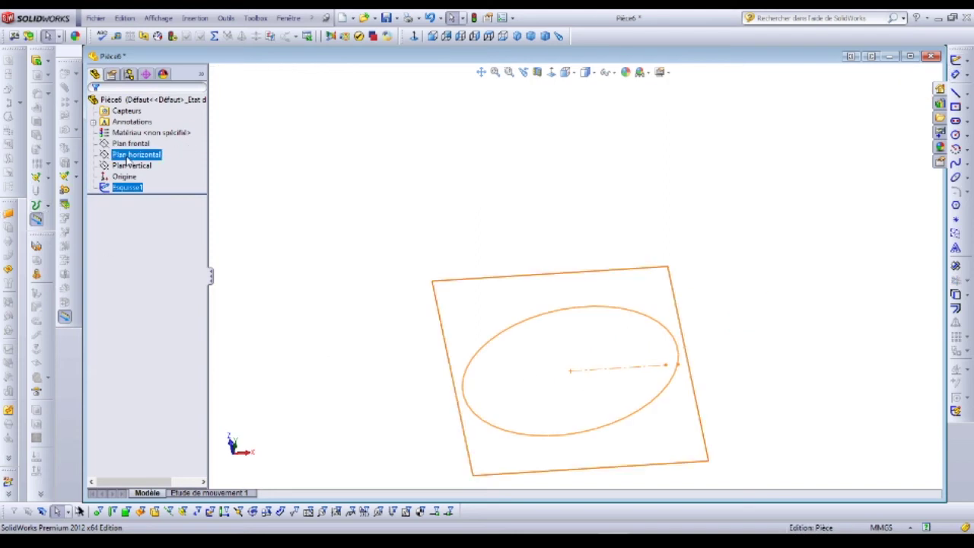
ctrl+click(121, 156)
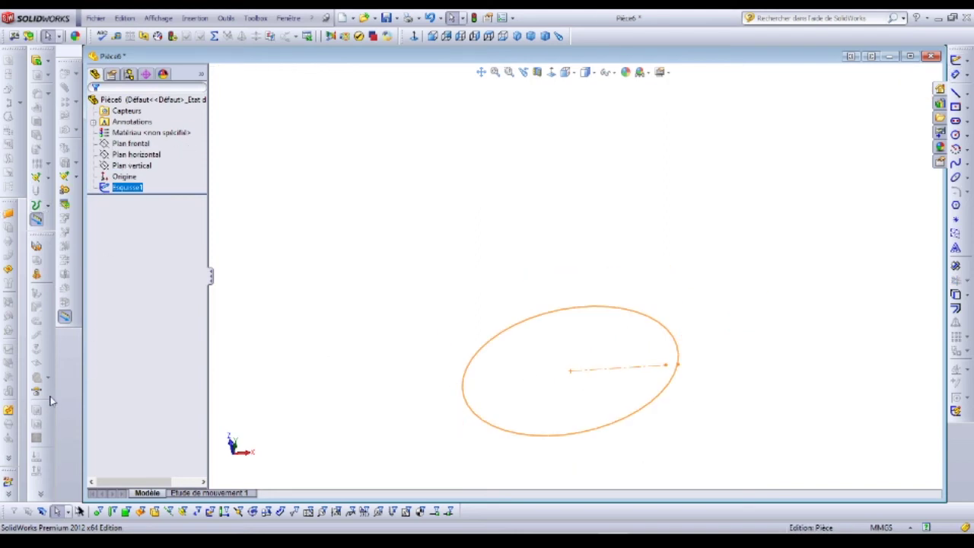
click(76, 178)
click(103, 175)
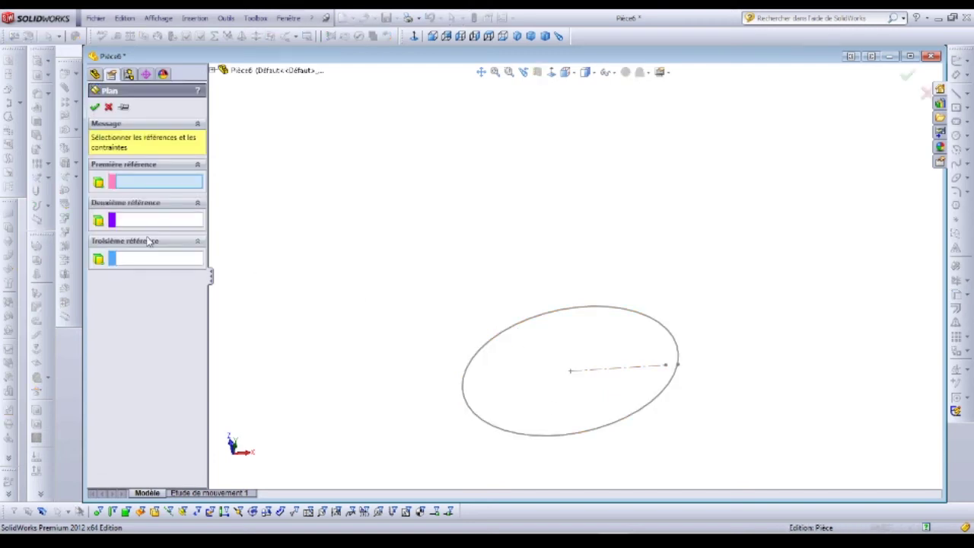
click(522, 327)
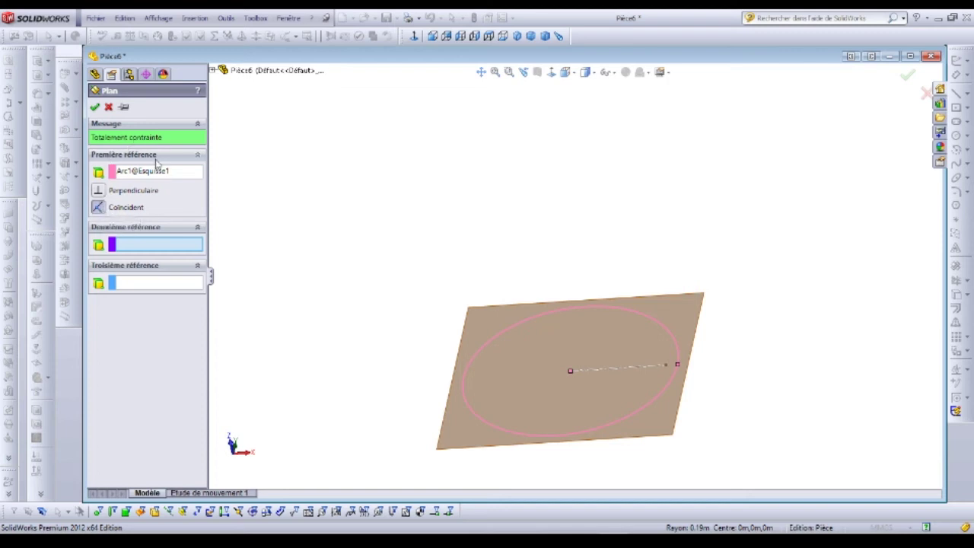
click(108, 106)
Create a reference plane offset 250 mm from Plan frontal, above the base profile
click(76, 177)
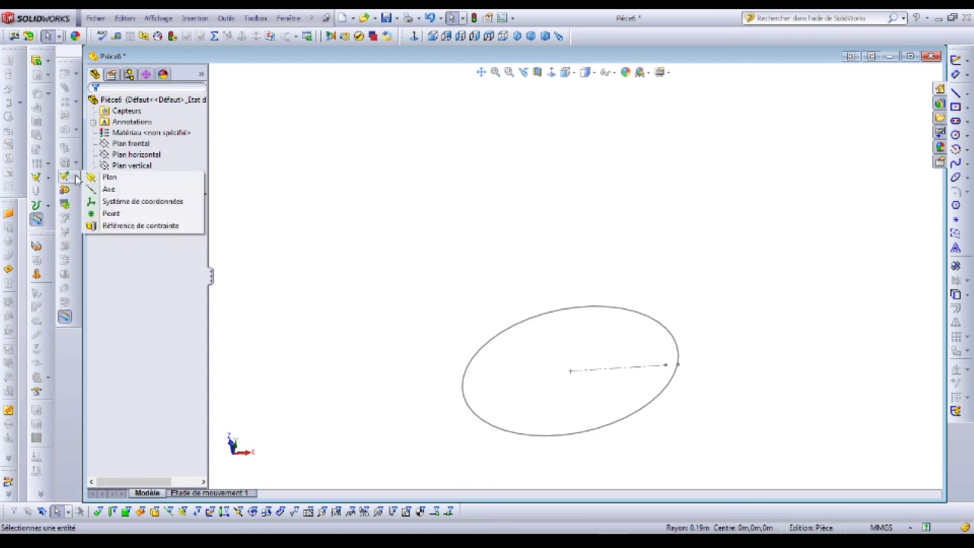
click(94, 179)
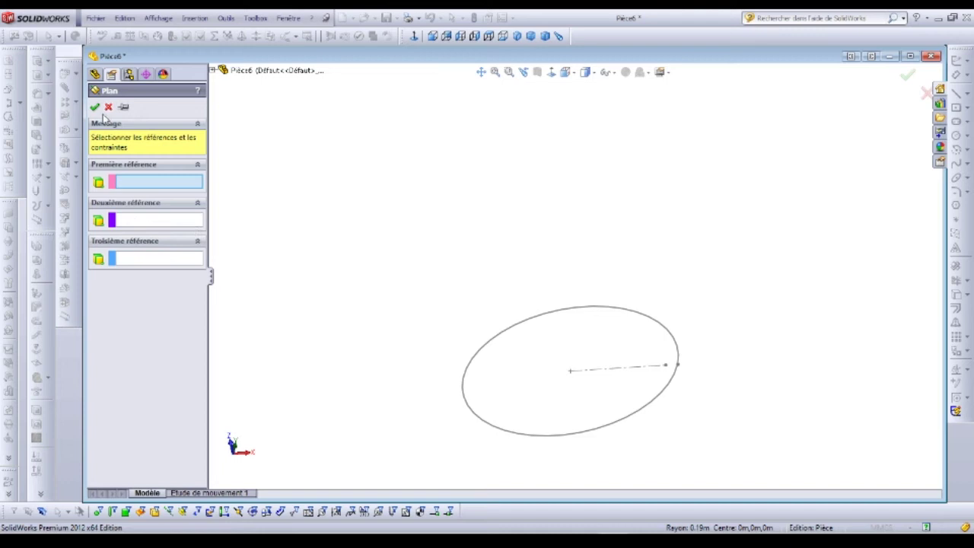
click(214, 70)
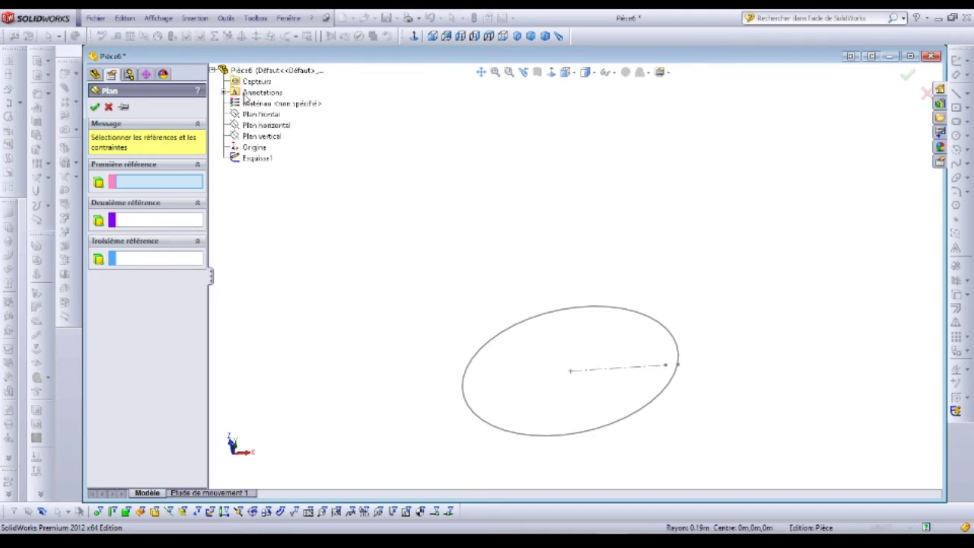
click(260, 114)
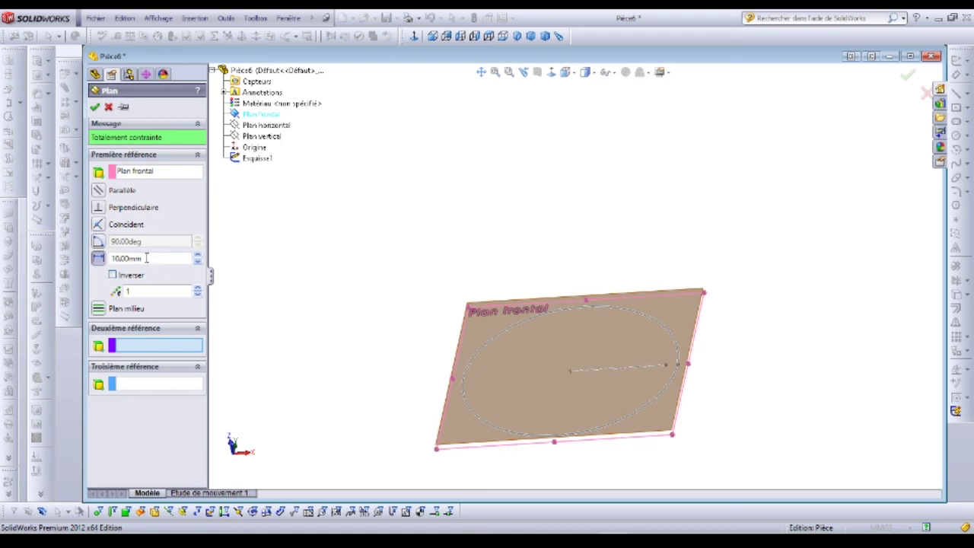
double_click(146, 258)
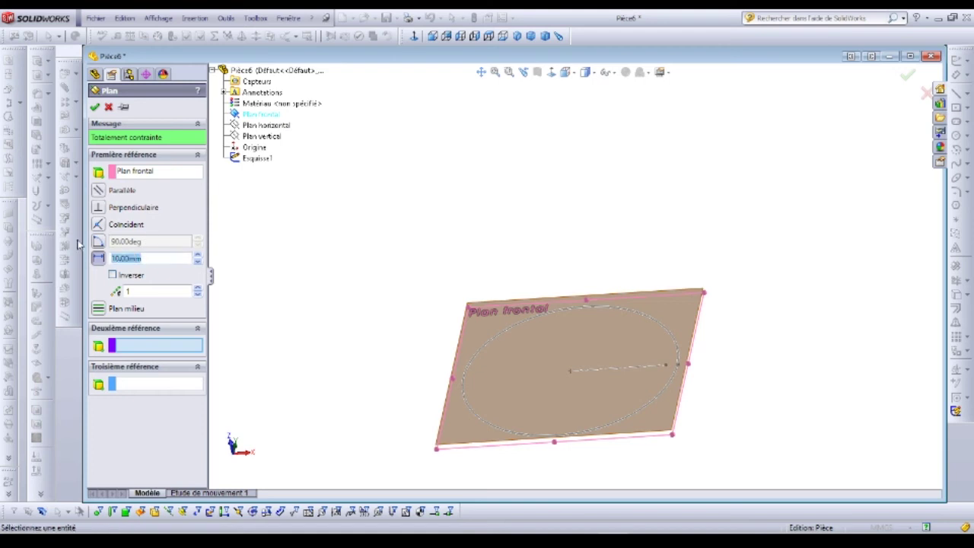
text(250)
middle_drag(776, 386, 753, 318)
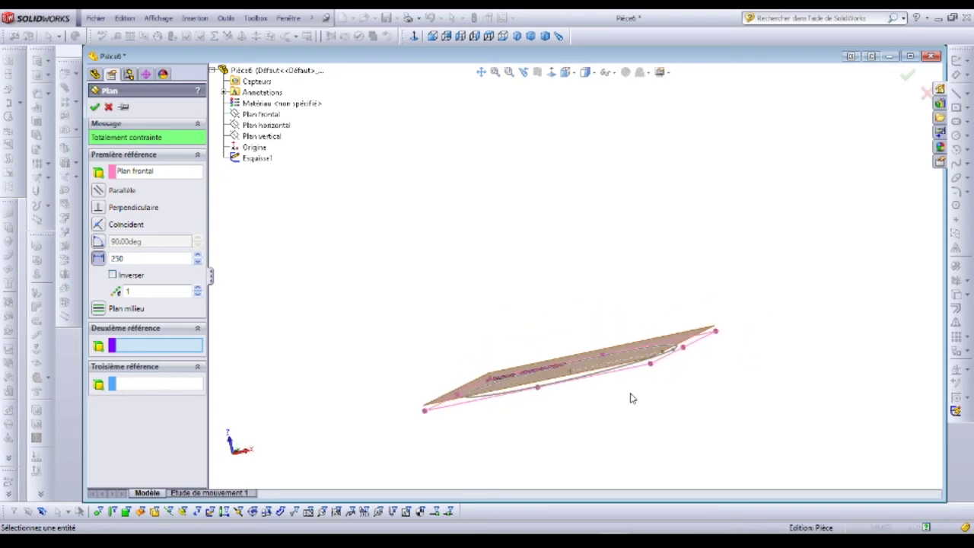
click(97, 107)
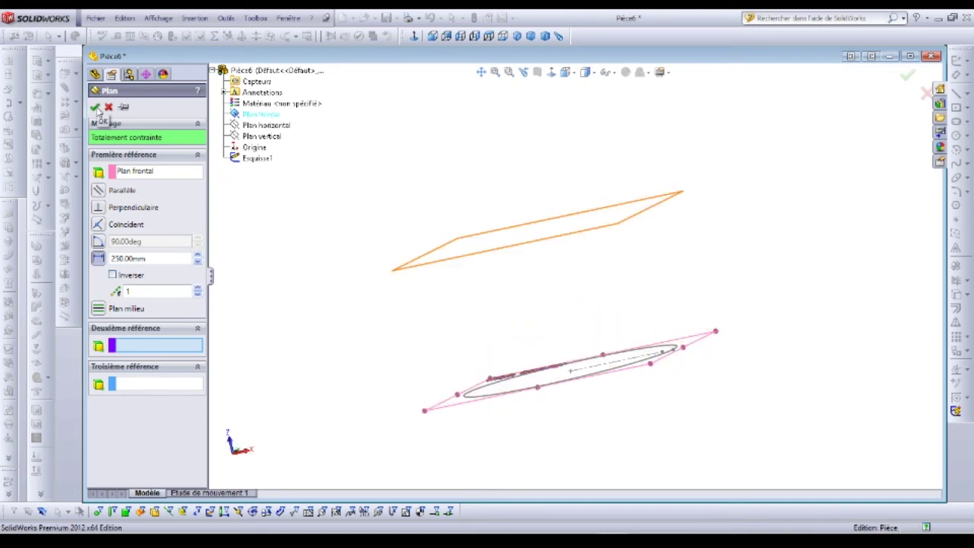
Start a sketch on the offset plane and draw an open arc centred on the origin, its gap spanning the base sketch's construction line
middle_drag(395, 225, 492, 218)
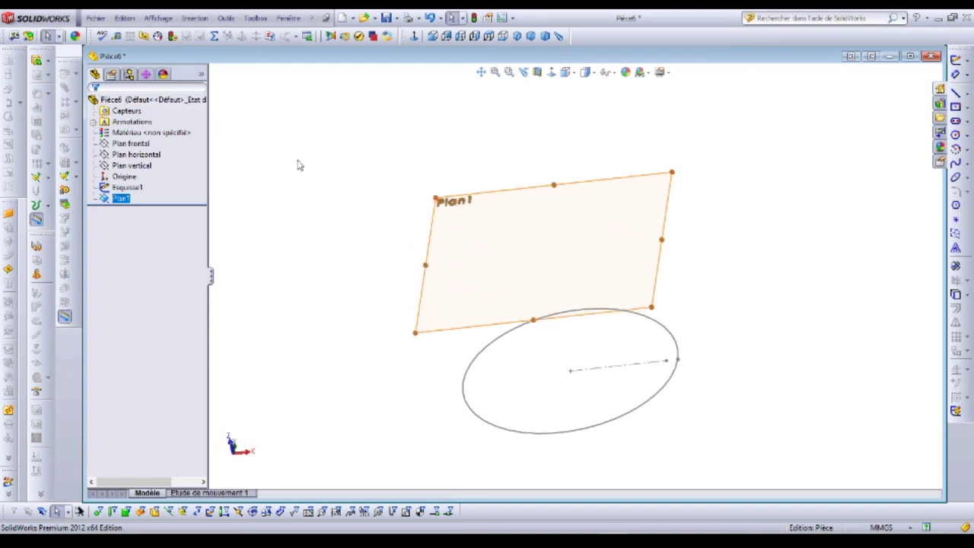
click(955, 59)
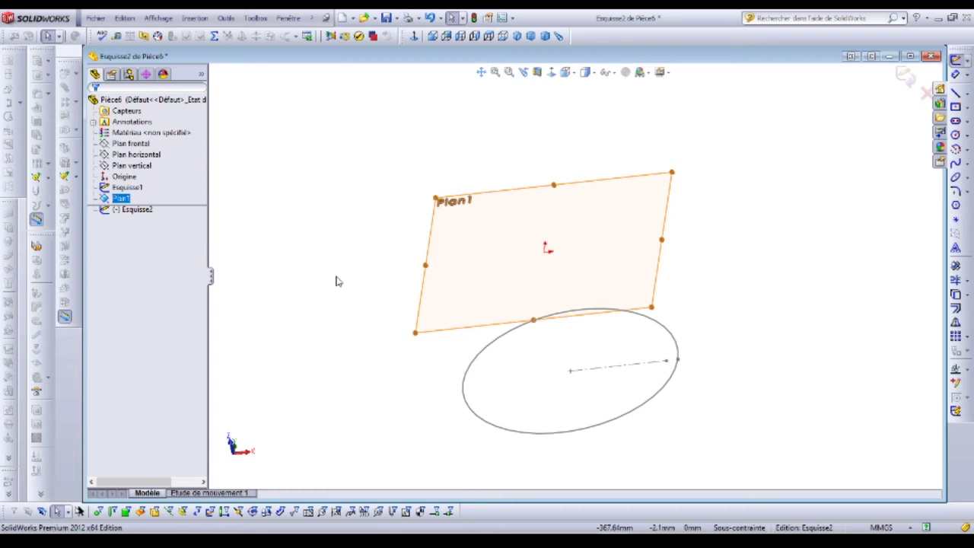
click(552, 72)
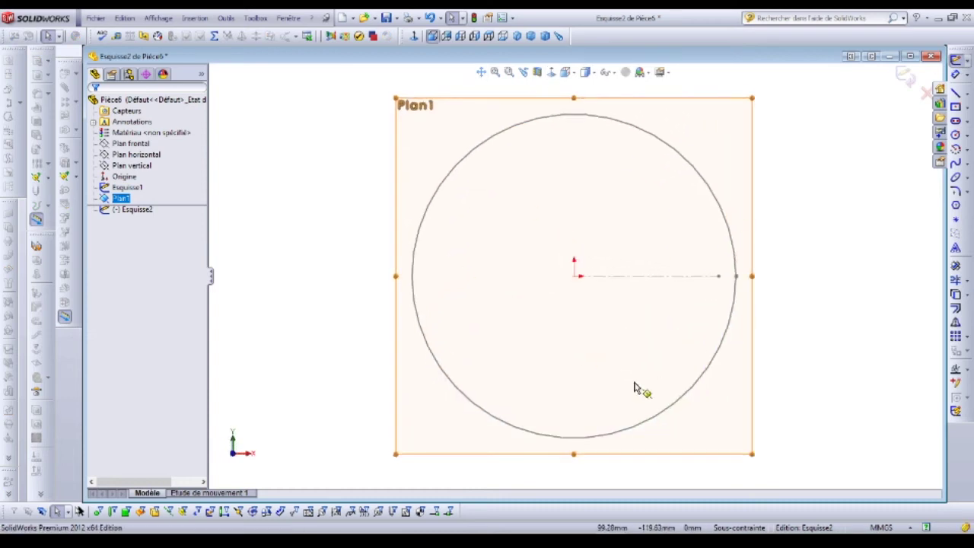
click(955, 162)
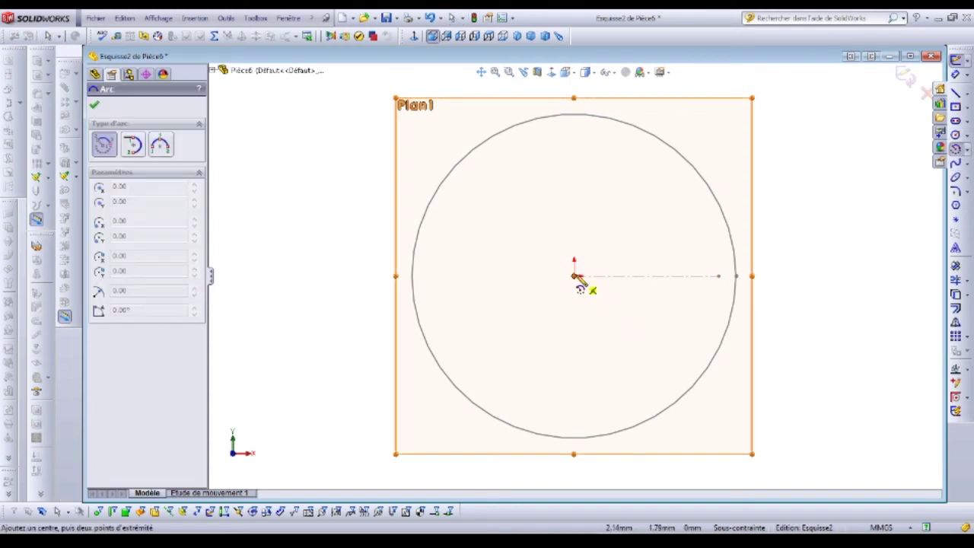
click(578, 275)
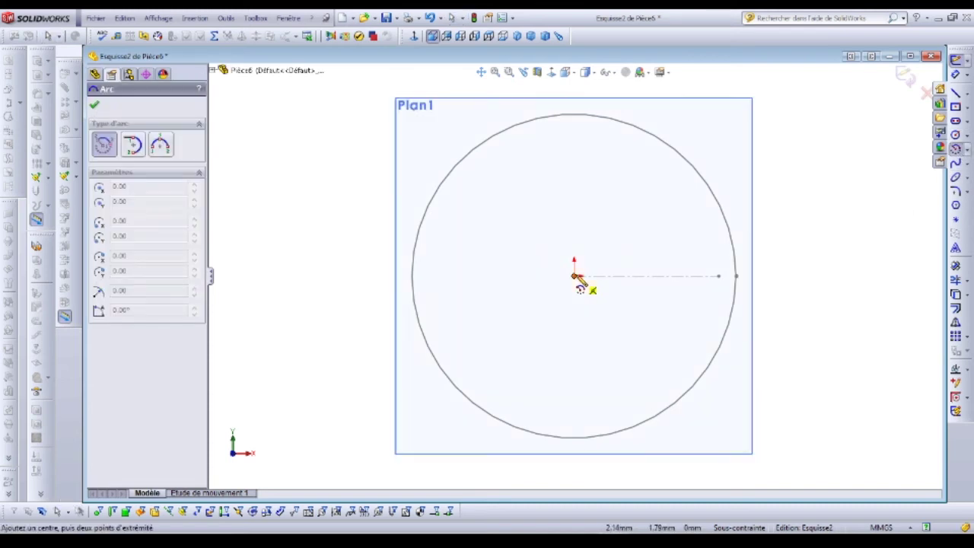
click(676, 262)
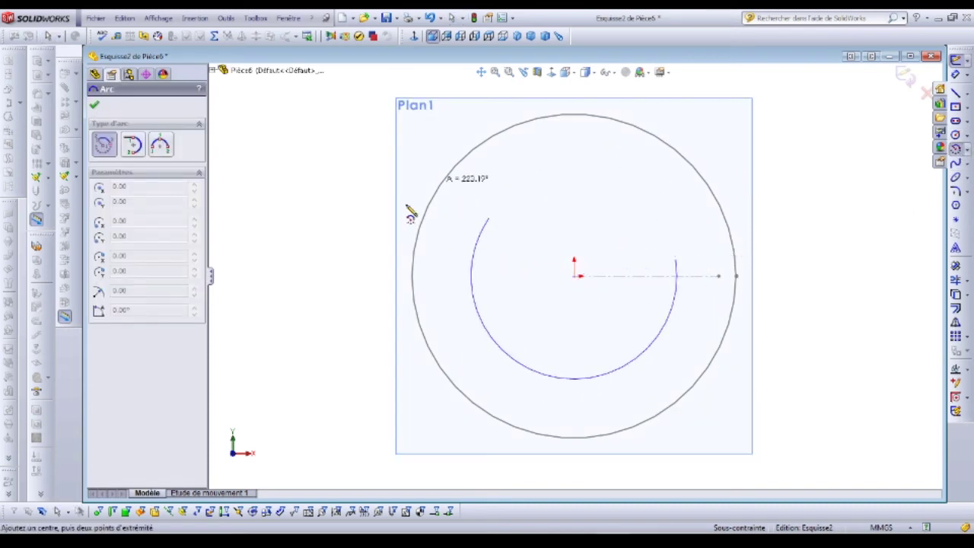
click(647, 203)
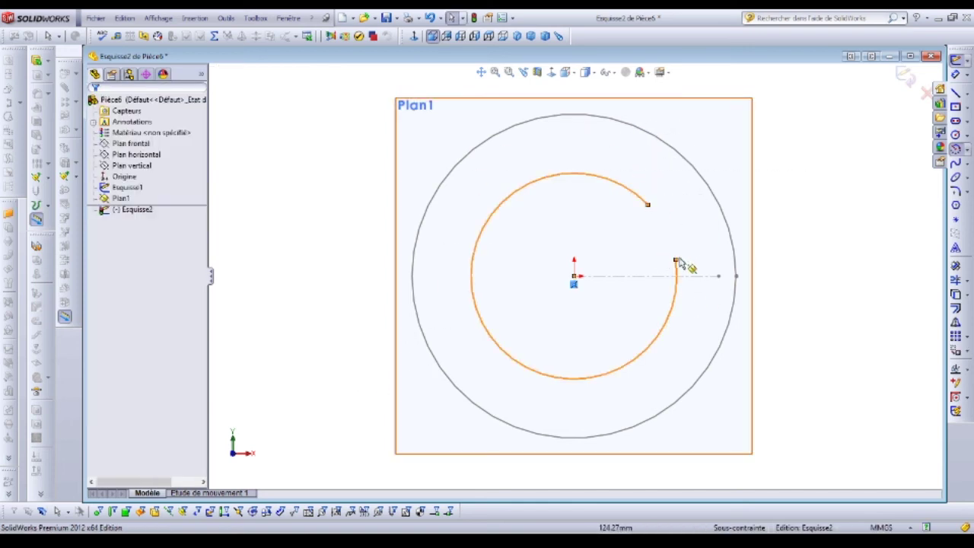
key(Escape)
drag(674, 260, 666, 323)
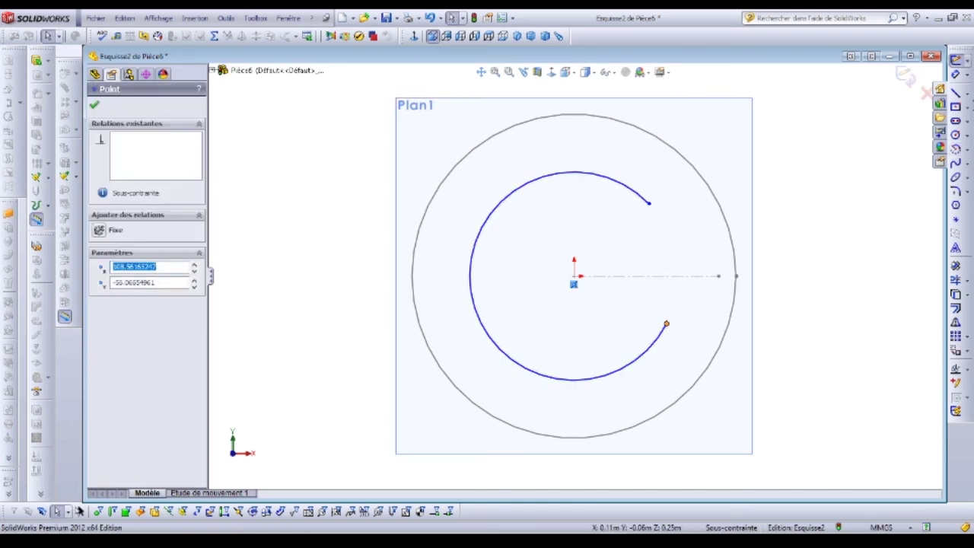
Sketch a horizontal construction line about 150 mm long from the origin through the new arc's gap
click(957, 92)
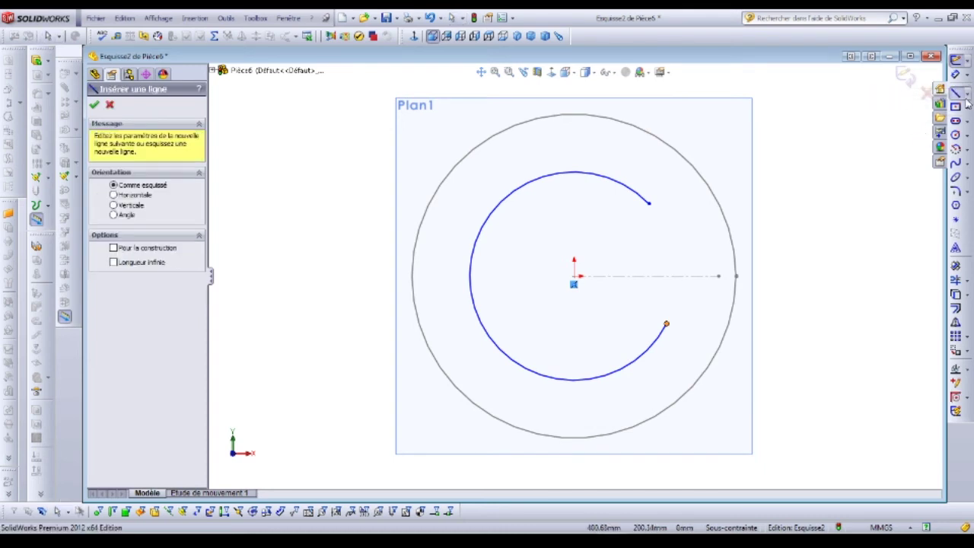
click(968, 95)
click(957, 95)
click(967, 95)
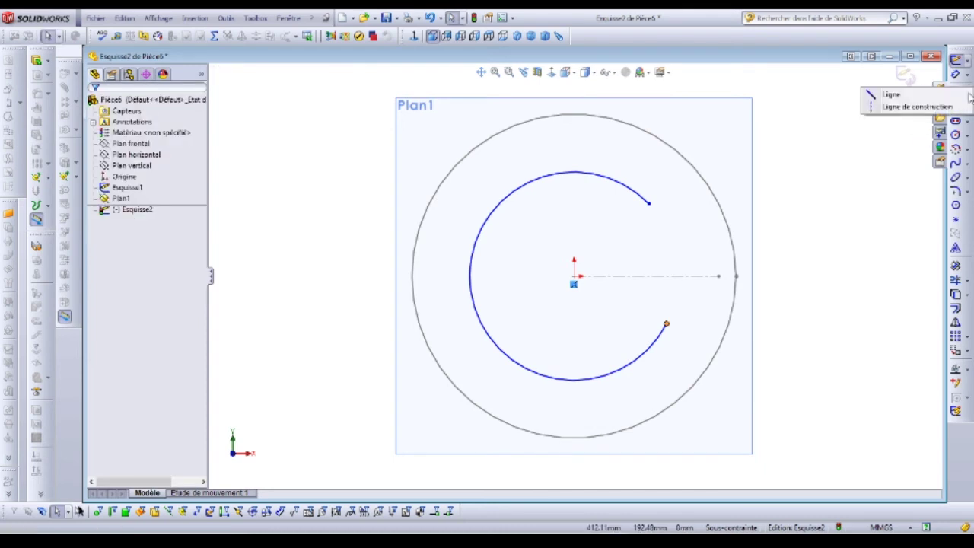
click(925, 110)
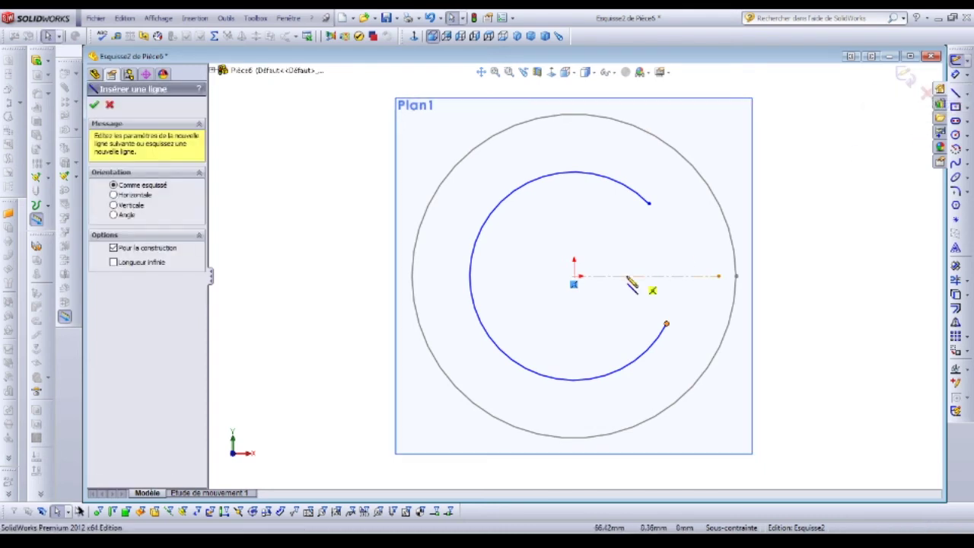
click(574, 276)
click(701, 276)
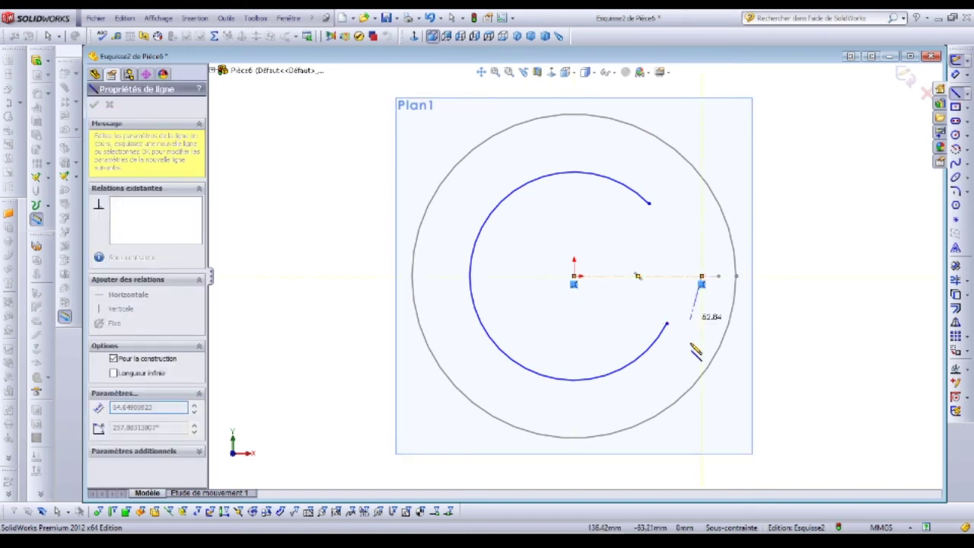
key(Escape)
Make the upper arc's two endpoints symmetric about its horizontal construction line
click(652, 276)
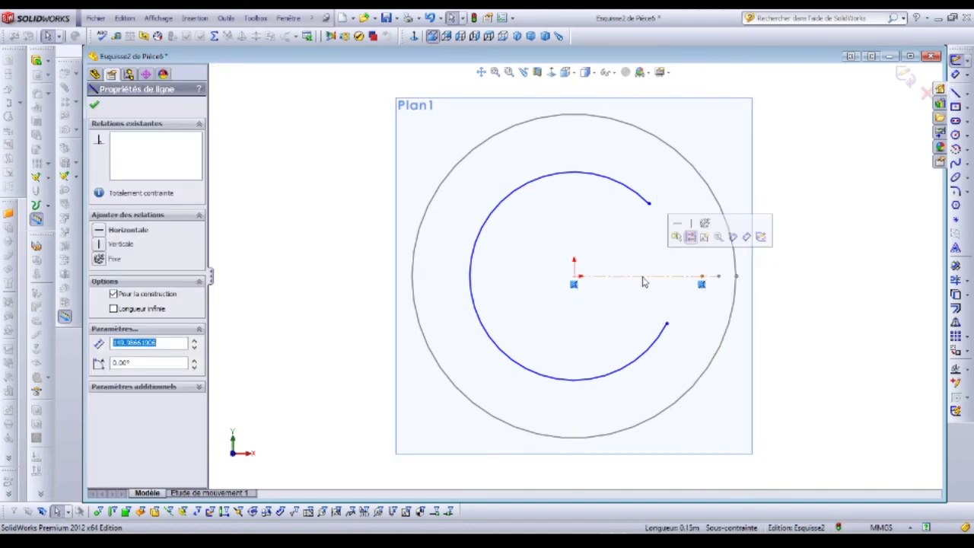
ctrl+click(649, 203)
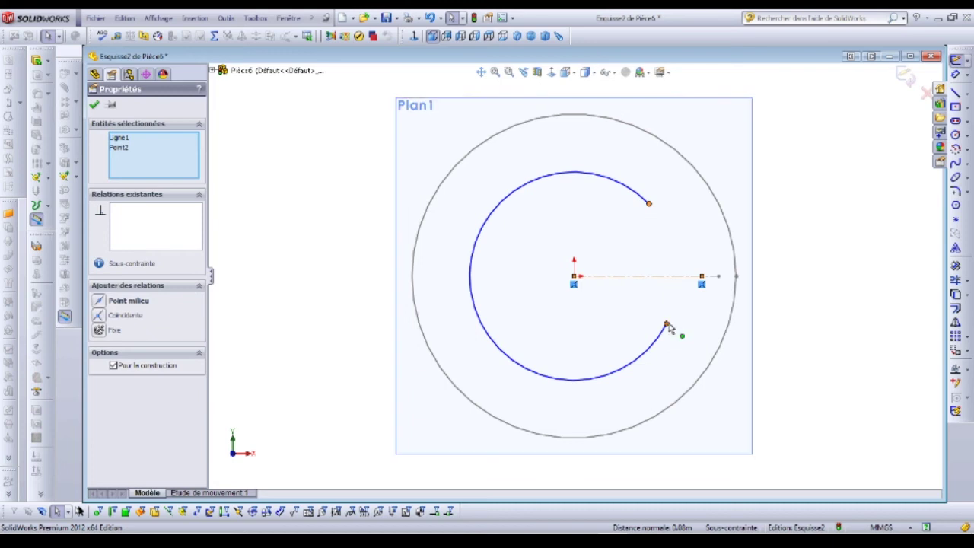
ctrl+click(666, 324)
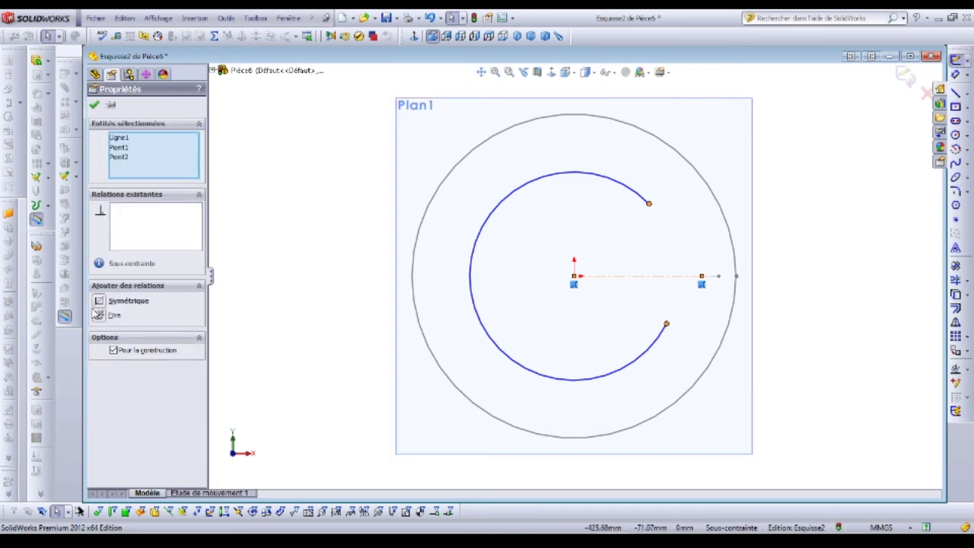
click(99, 301)
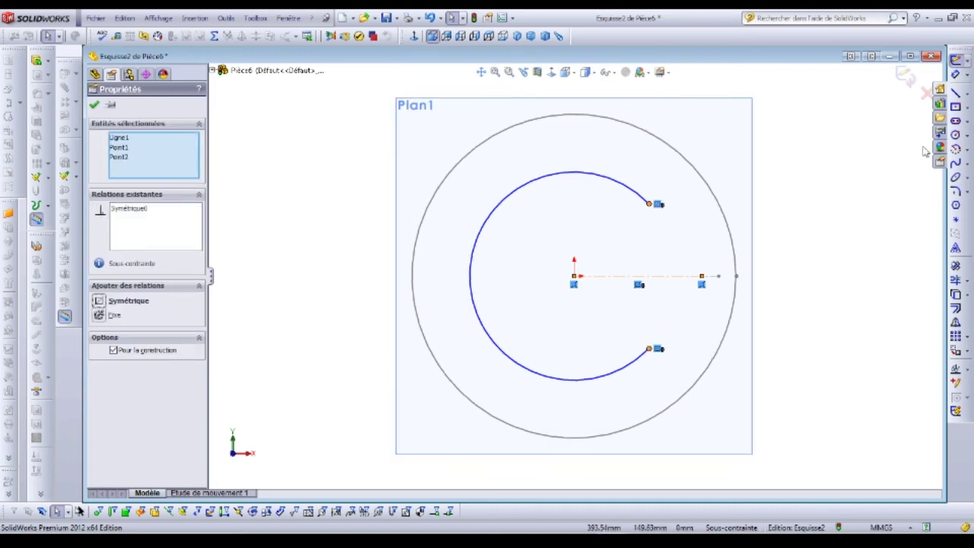
Dimension the gap between the upper arc's two endpoints and set it to 1 mm
click(959, 77)
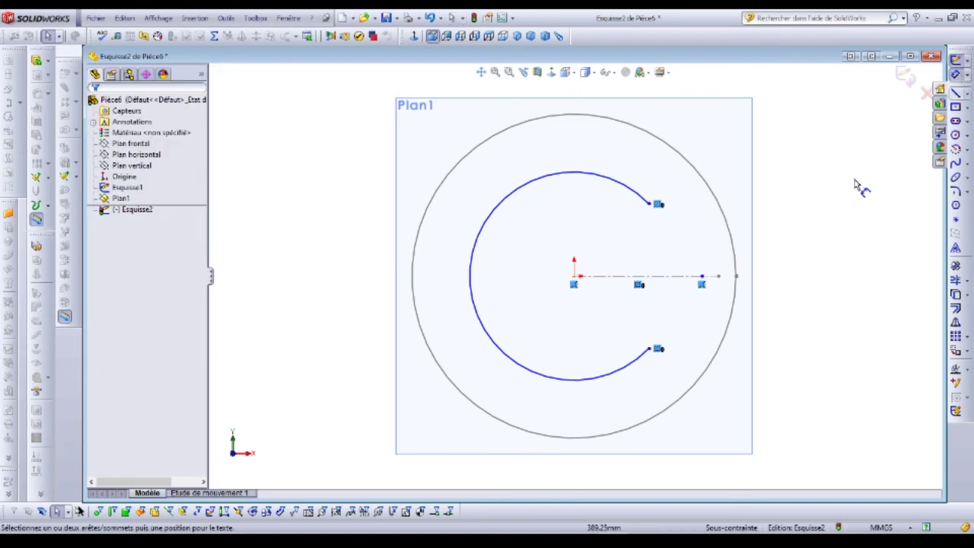
click(651, 203)
click(658, 349)
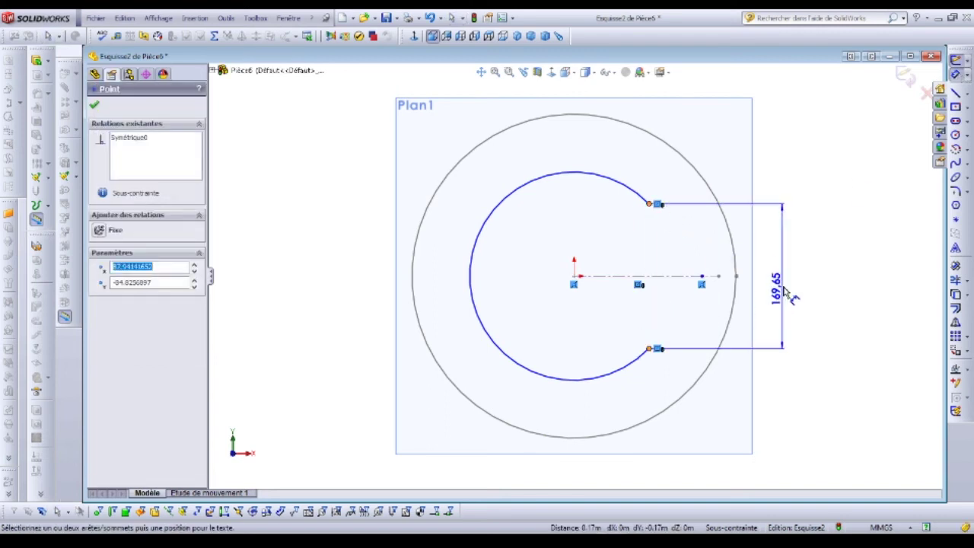
click(801, 268)
text(1)
key(Return)
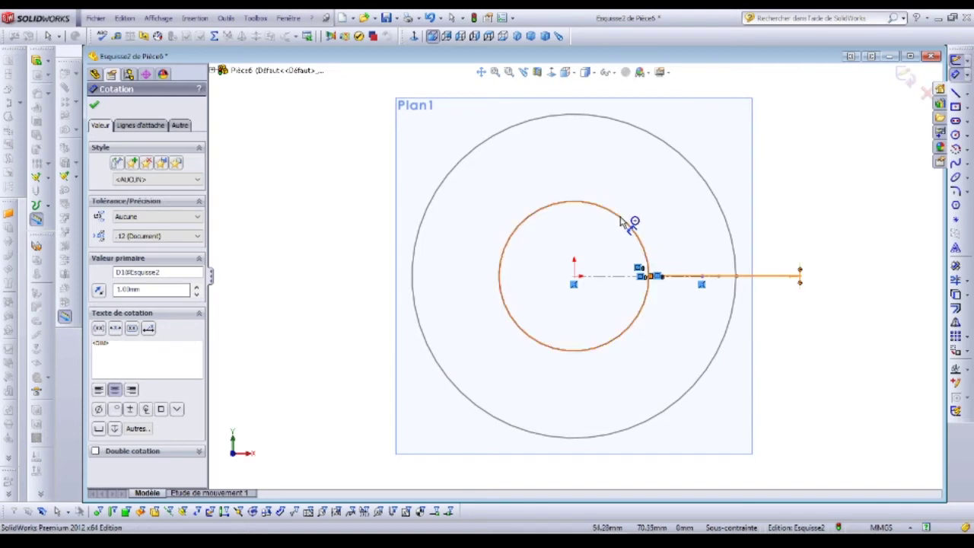
Dimension the upper arc's radius and set it to 255/2 mm
click(622, 222)
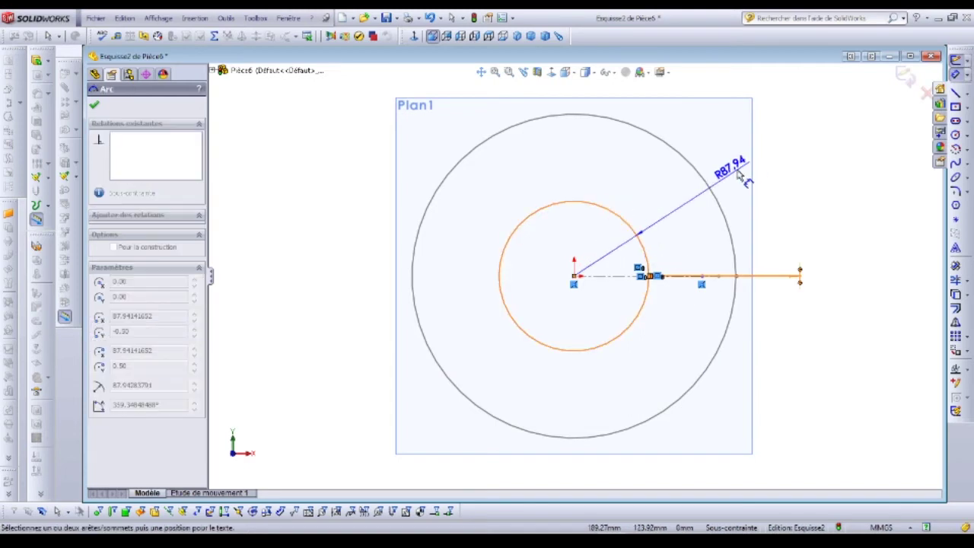
click(761, 175)
text(255)
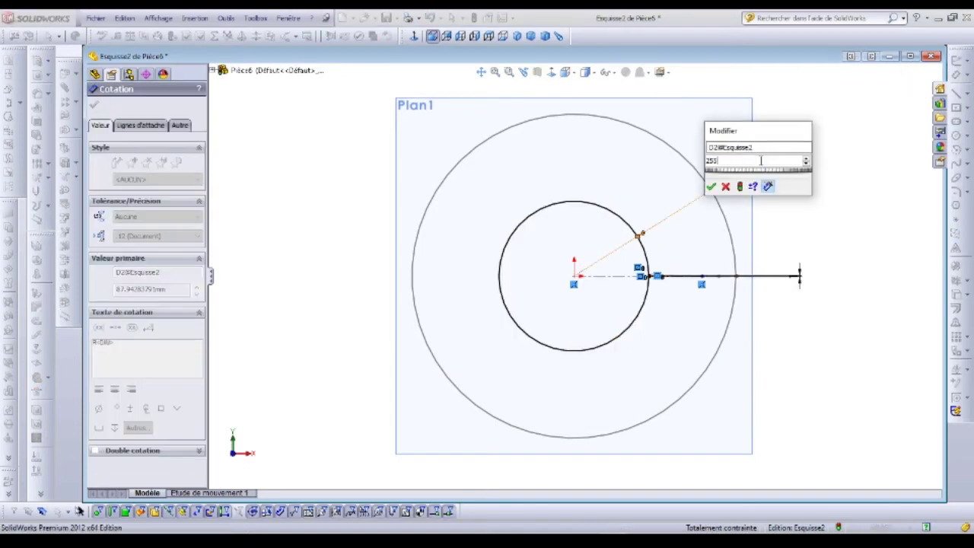
text(/2)
key(Return)
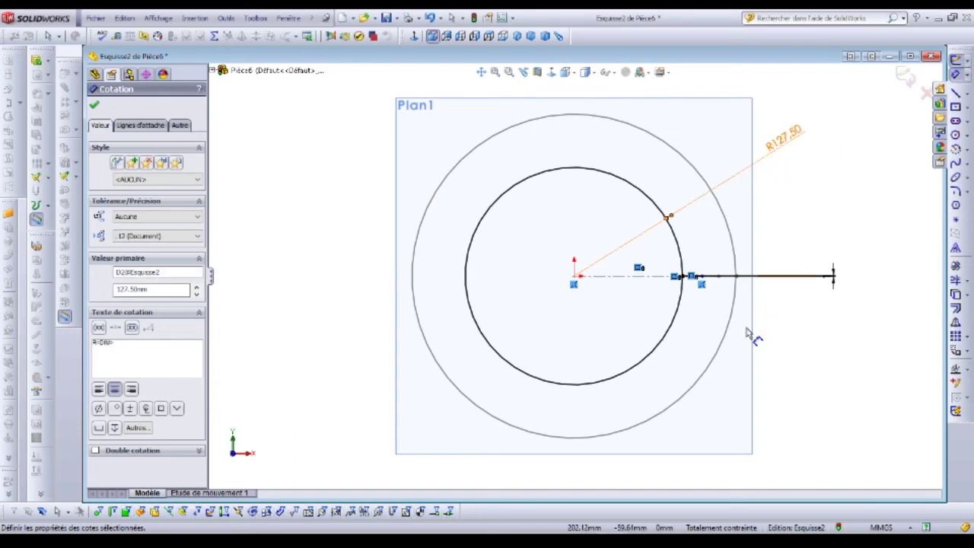
mouse_move(750, 332)
middle_down()
mouse_move(738, 322)
mouse_move(728, 245)
mouse_move(687, 224)
middle_up()
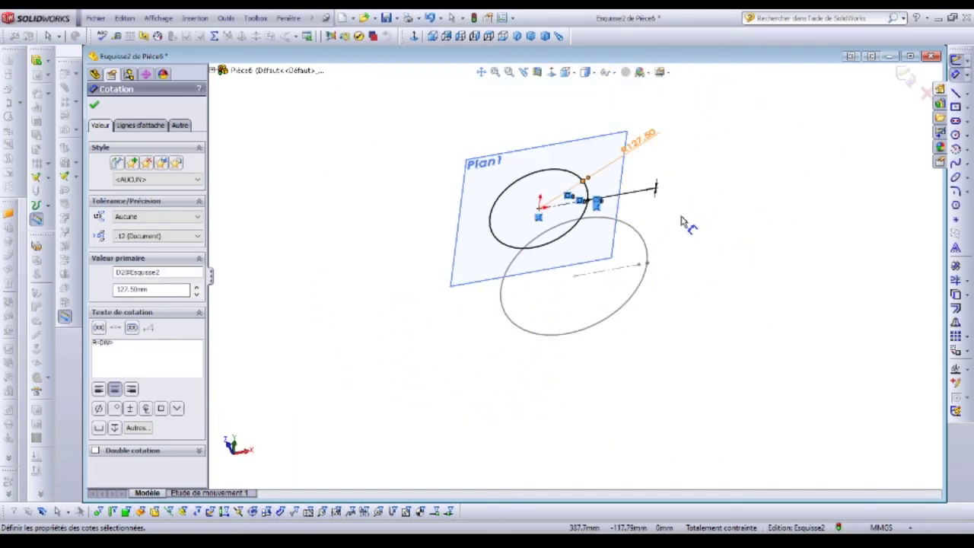
Finish the upper profile sketch and hide the offset plane it was drawn on
click(905, 77)
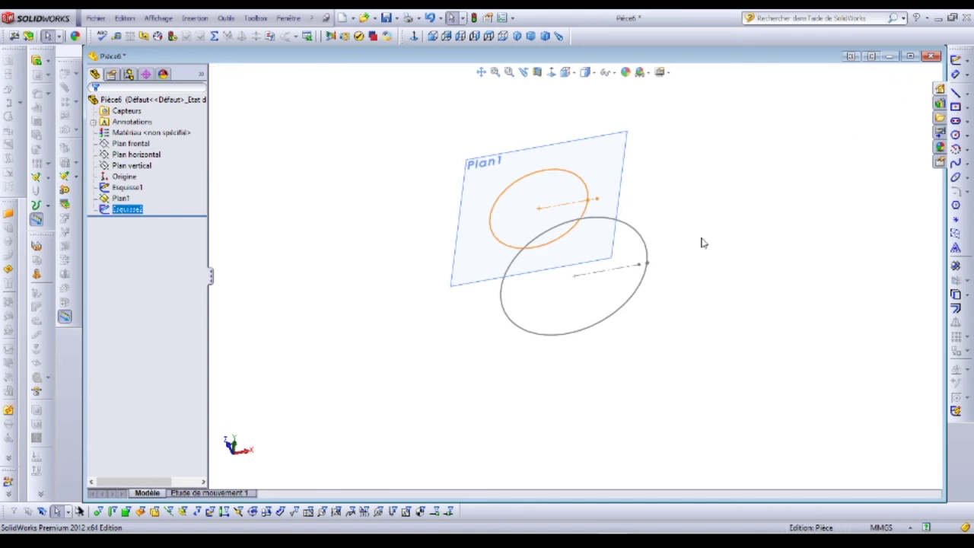
mouse_move(682, 263)
middle_down()
mouse_move(659, 187)
mouse_move(670, 255)
middle_up()
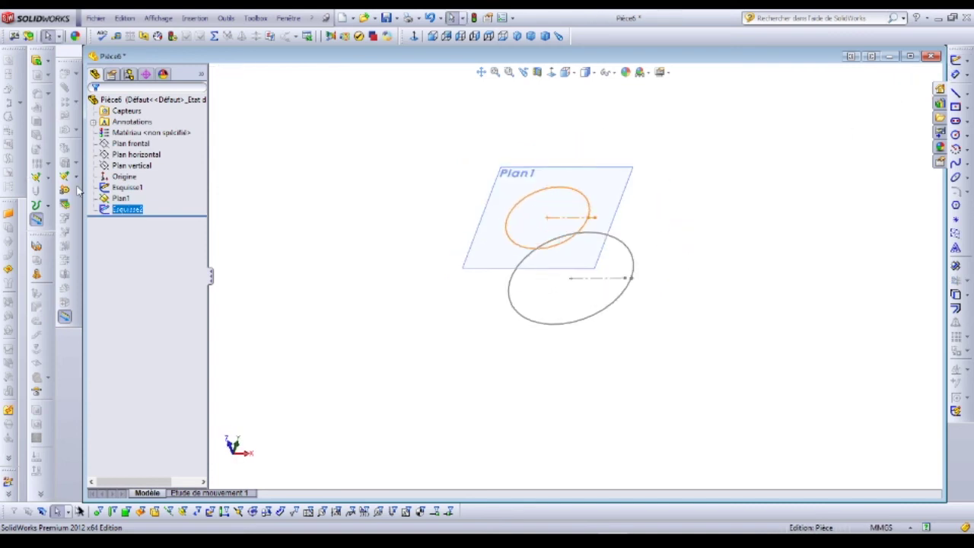
ctrl+click(122, 199)
right_click(122, 199)
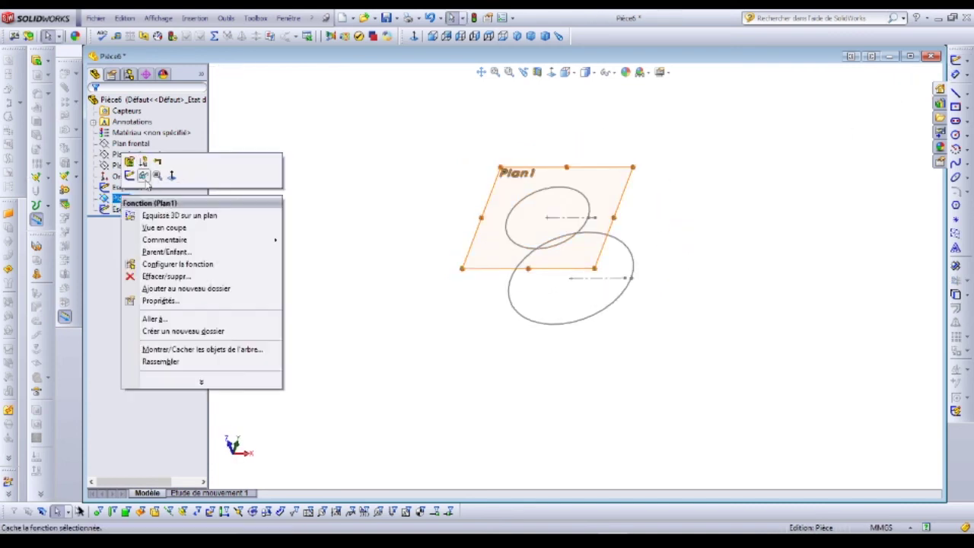
click(144, 176)
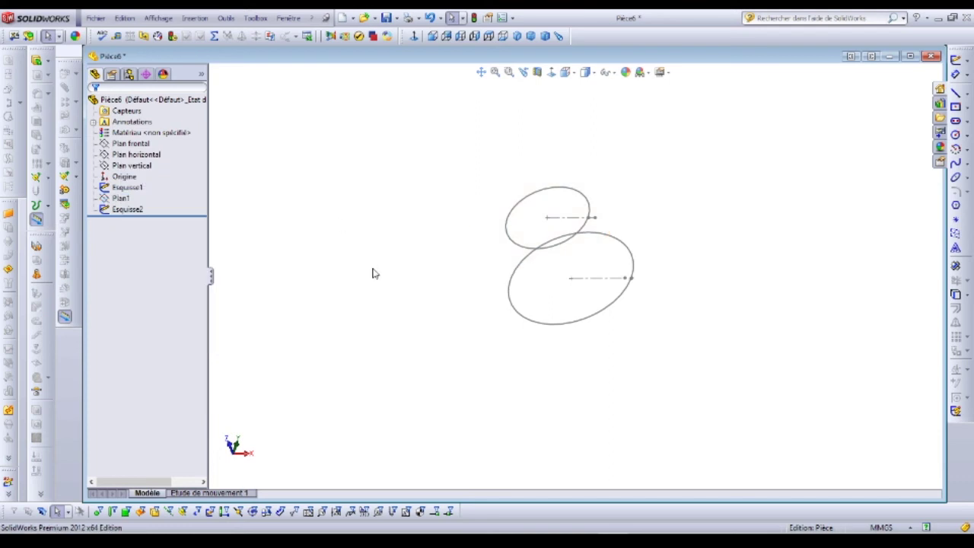
mouse_move(373, 273)
middle_down()
mouse_move(354, 178)
mouse_move(363, 187)
mouse_move(351, 236)
middle_up()
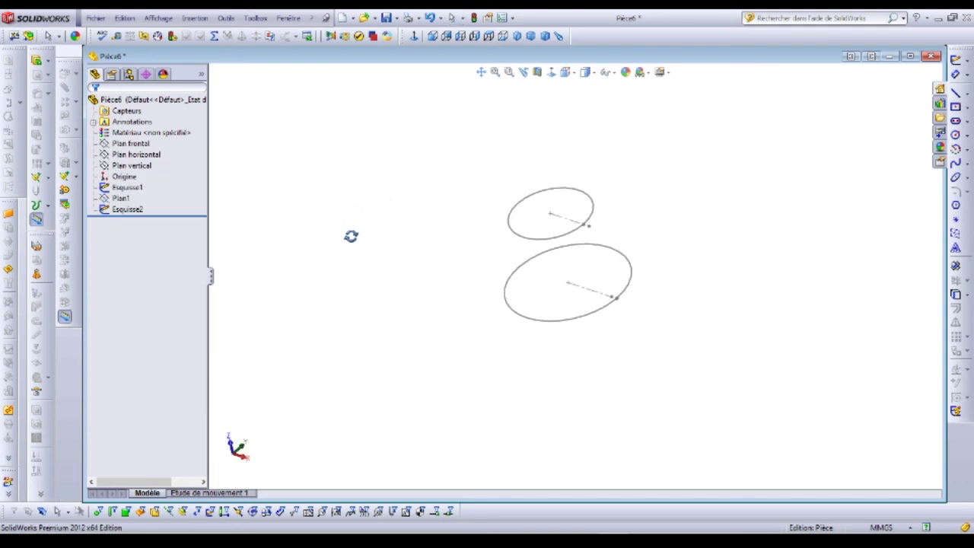
key(Escape)
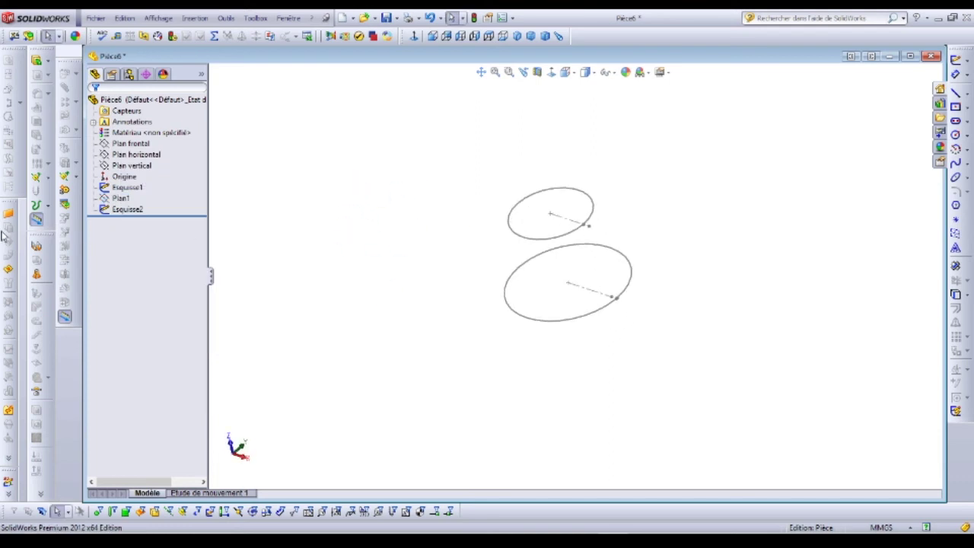
Create a lofted bend from the lower and upper profiles, 2.5 mm thick with 30 bend lines, checking the sheet thickness in the Acrobat Reader drawing
click(36, 275)
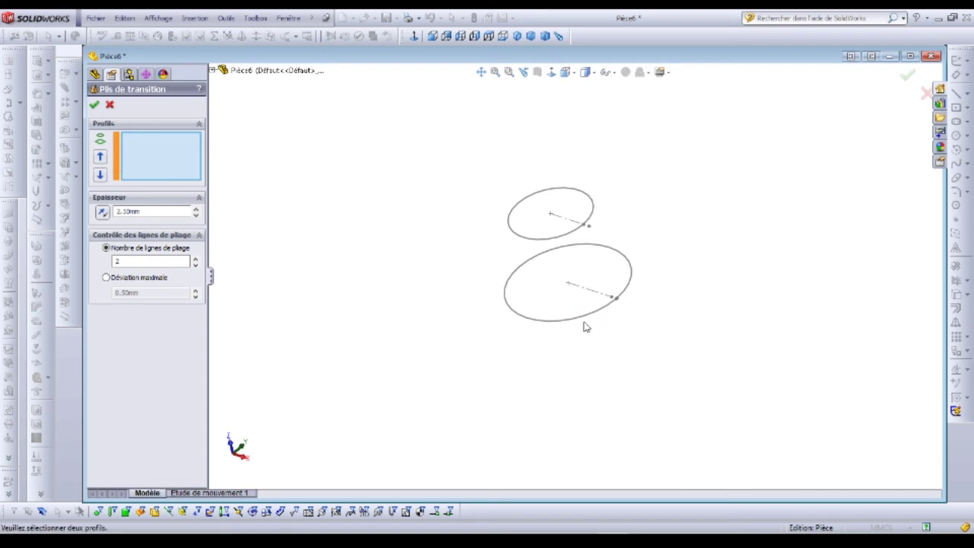
click(606, 313)
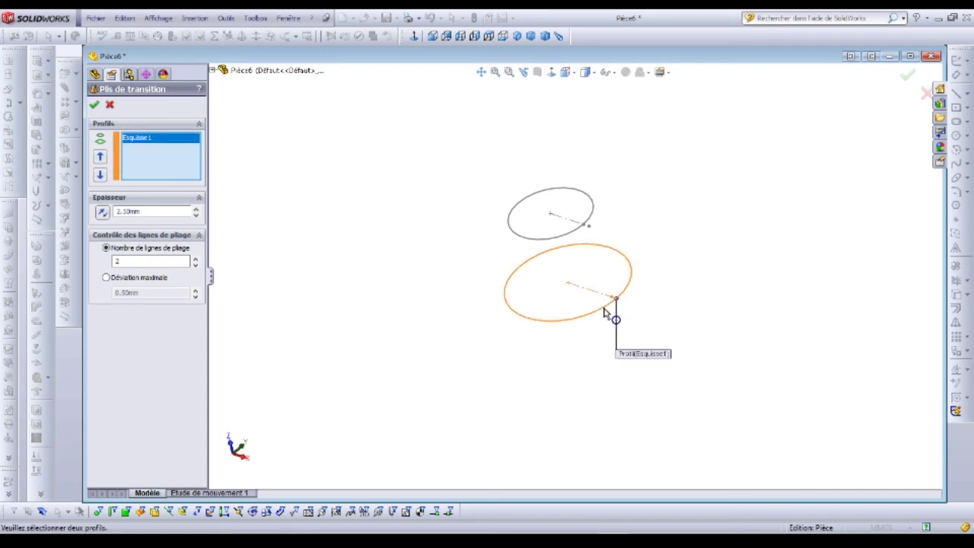
click(574, 237)
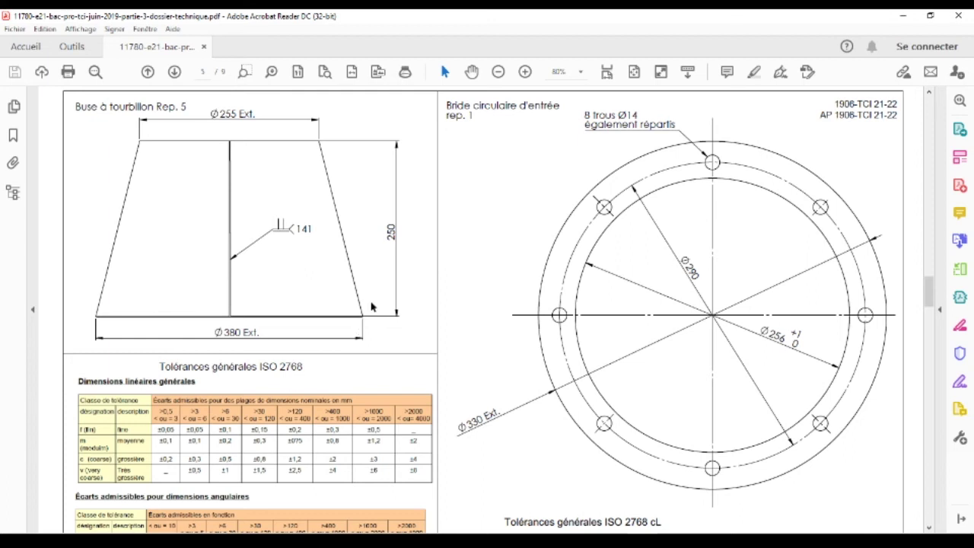
scroll(424, 270, up, 5)
scroll(424, 271, down, 6)
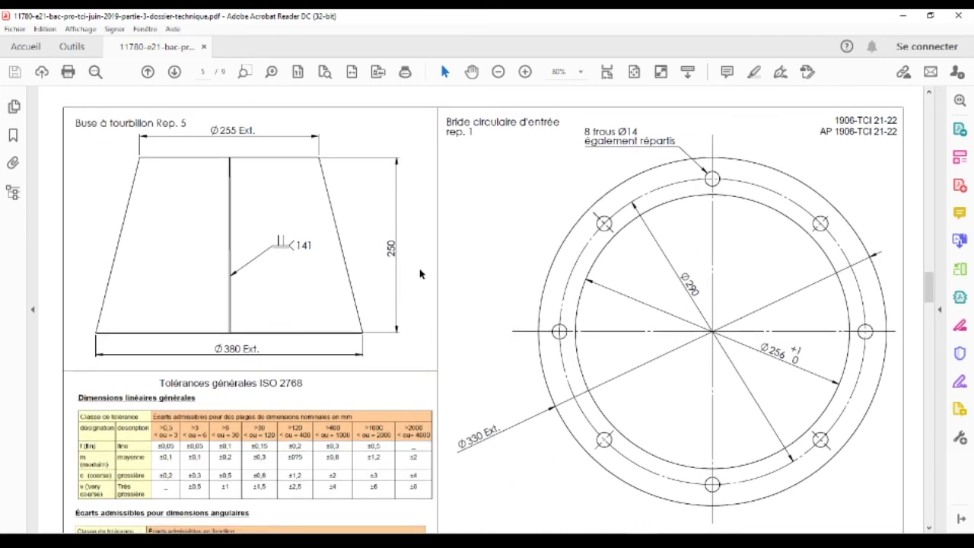
scroll(272, 245, down, 3)
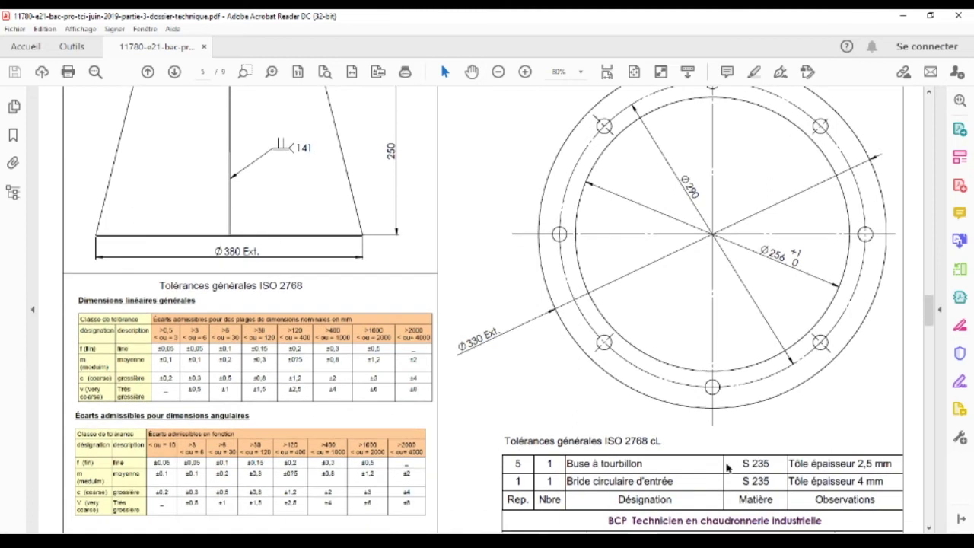
scroll(450, 271, up, 1)
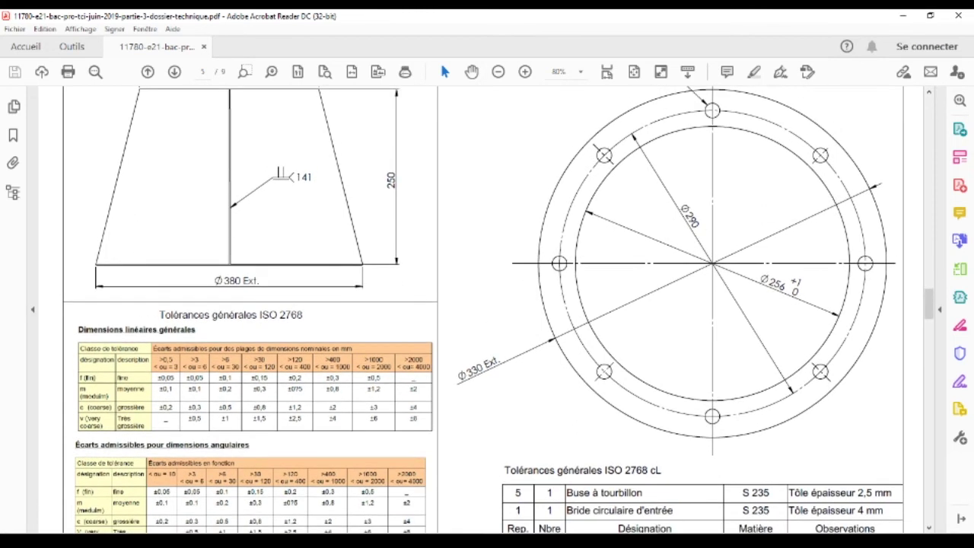
key(alt+Tab)
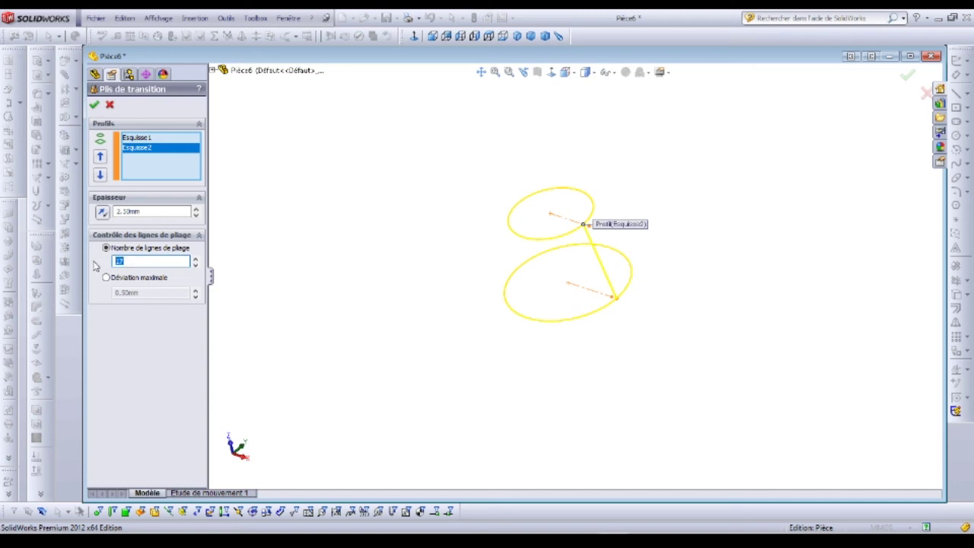
click(93, 105)
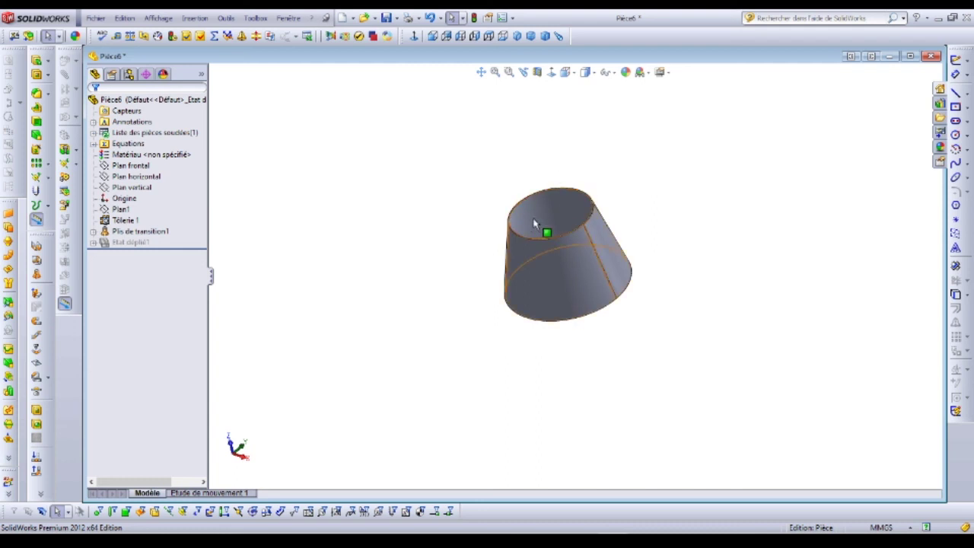
Measure the edge around the cone's upper opening
scroll(535, 232, down, 5)
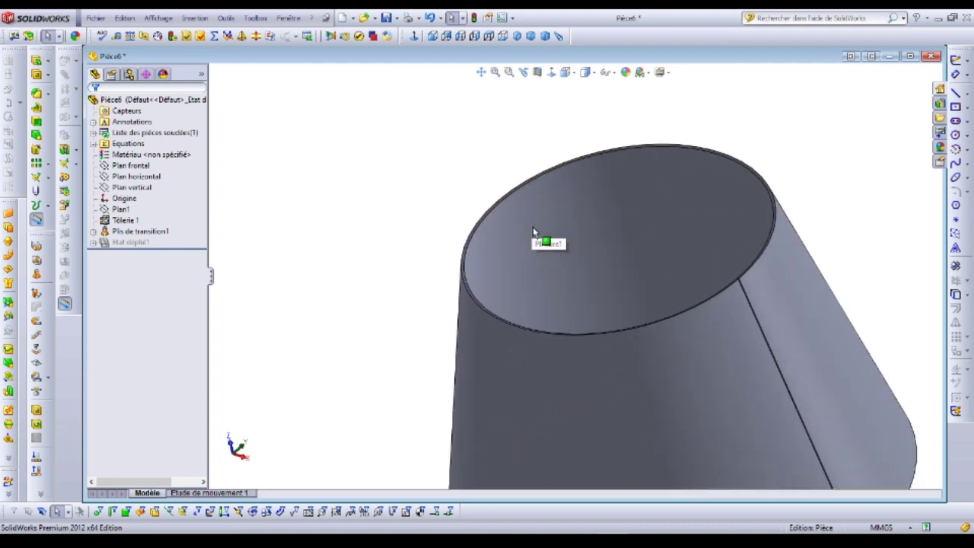
click(471, 231)
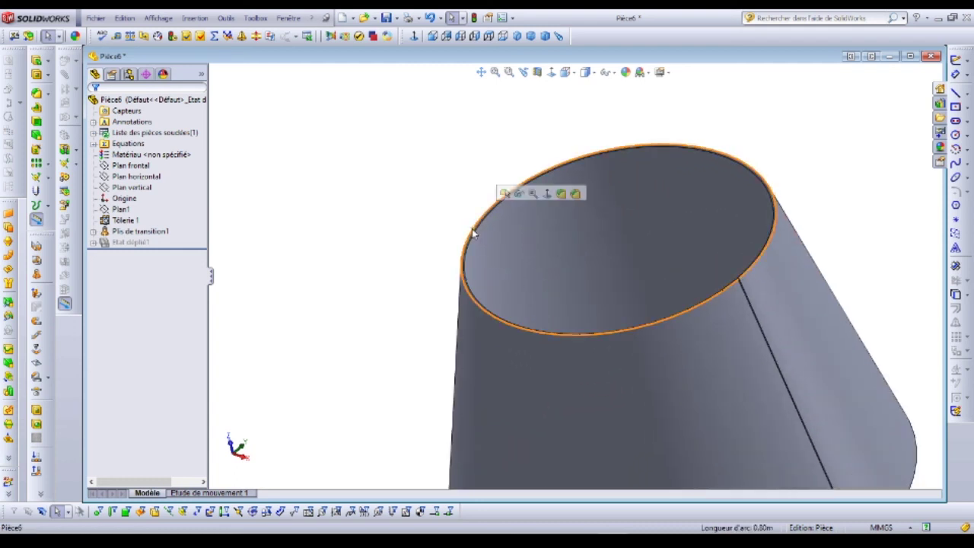
click(954, 74)
click(566, 281)
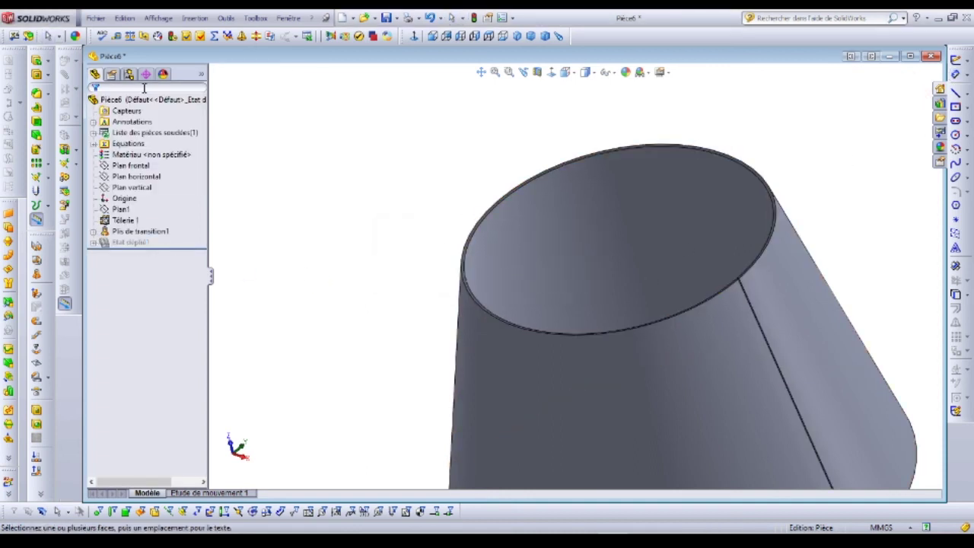
click(116, 37)
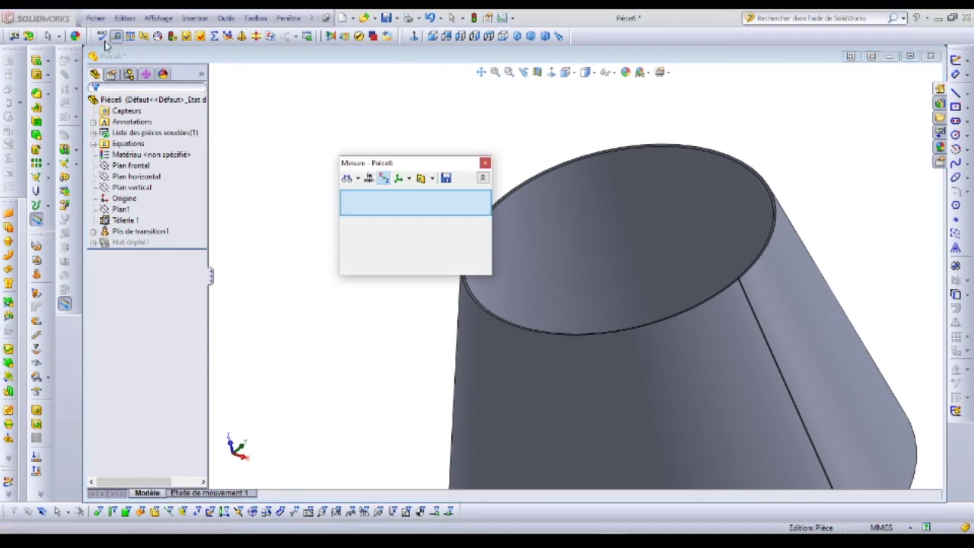
click(502, 329)
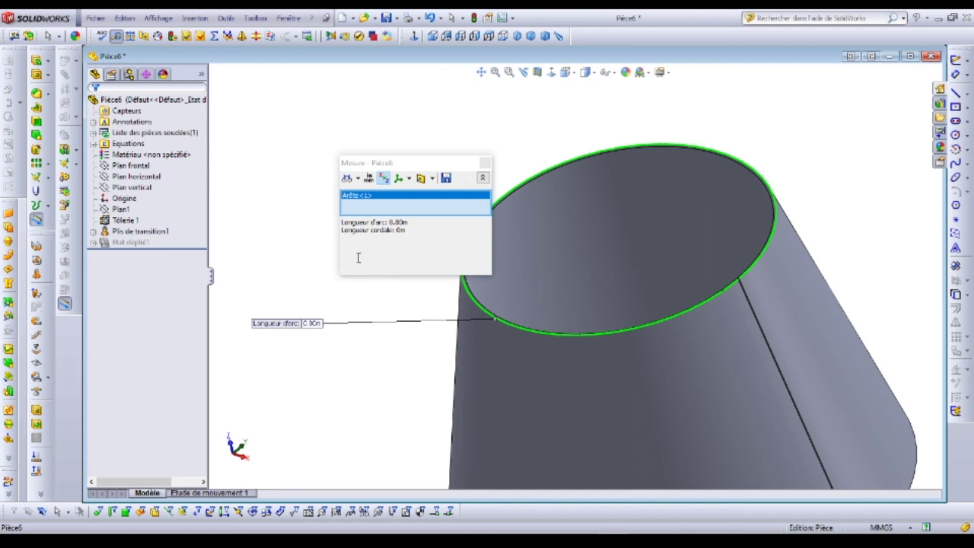
click(485, 162)
Edit the cone's lofted bend feature and reverse its thickness direction
middle_drag(487, 251, 416, 267)
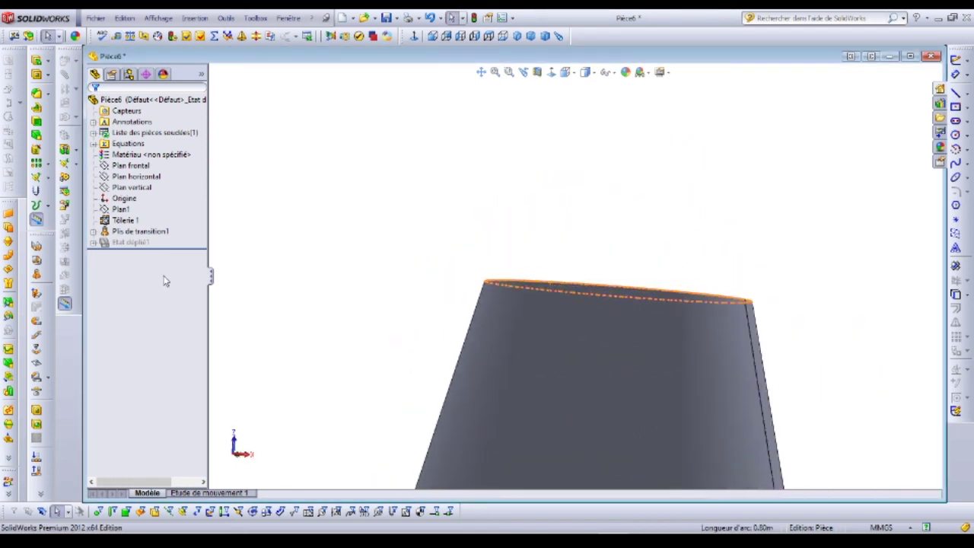
click(93, 231)
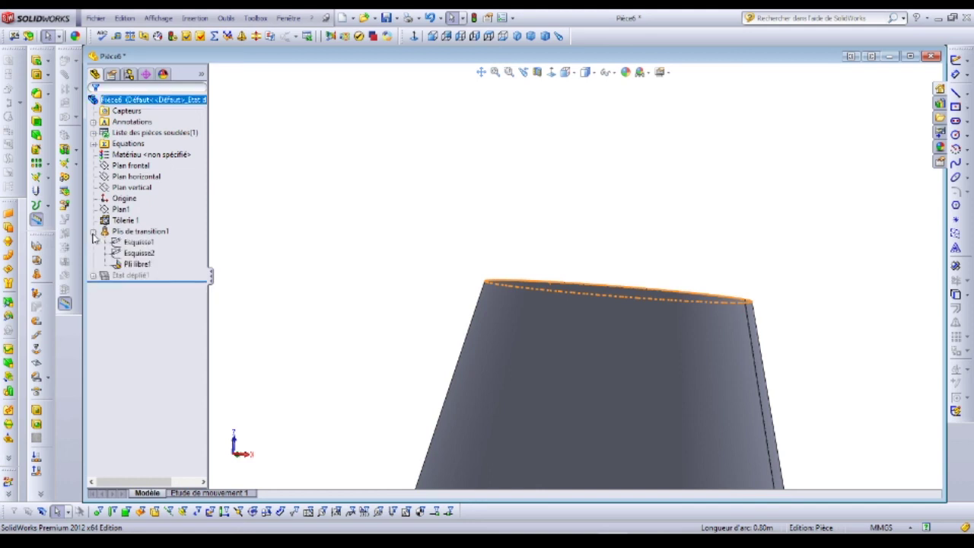
key(alt+Tab)
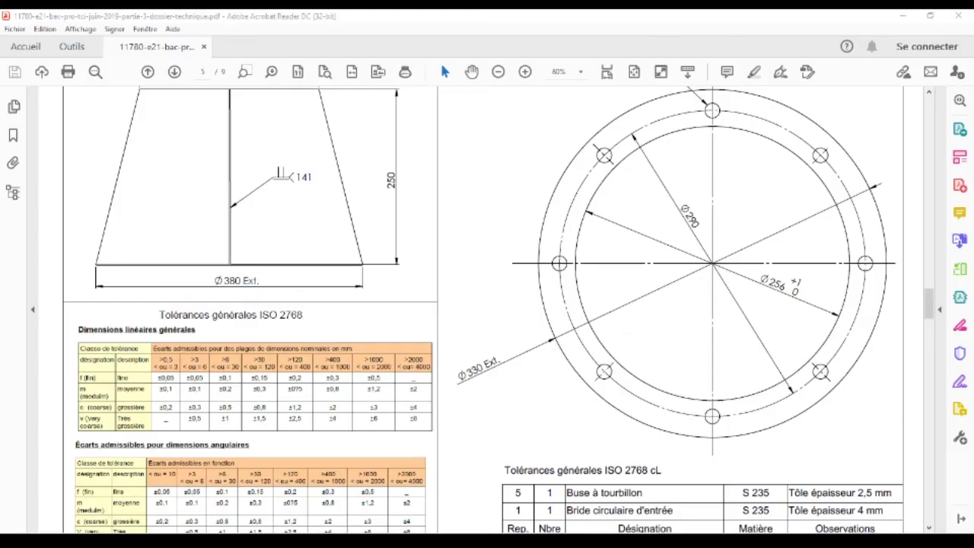
key(alt+Tab)
click(130, 232)
right_click(130, 232)
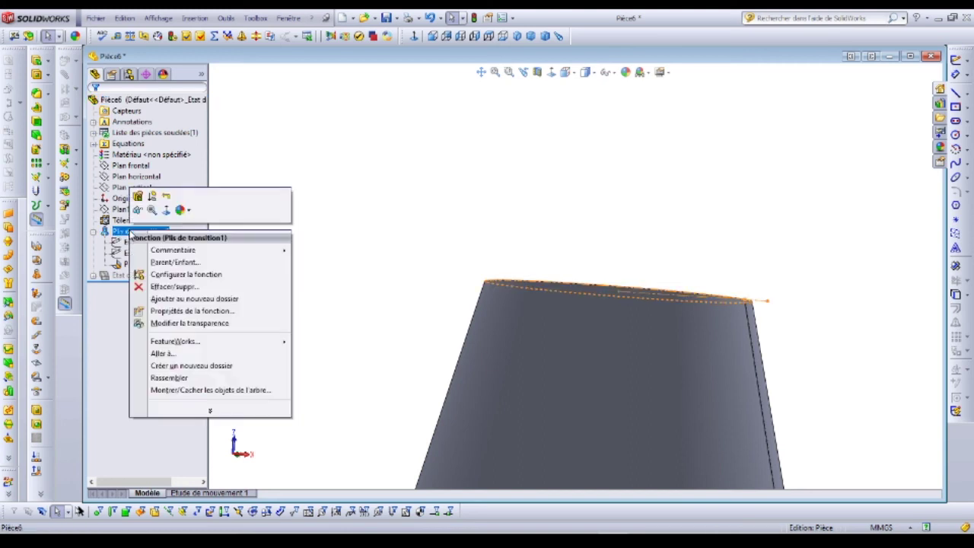
click(134, 200)
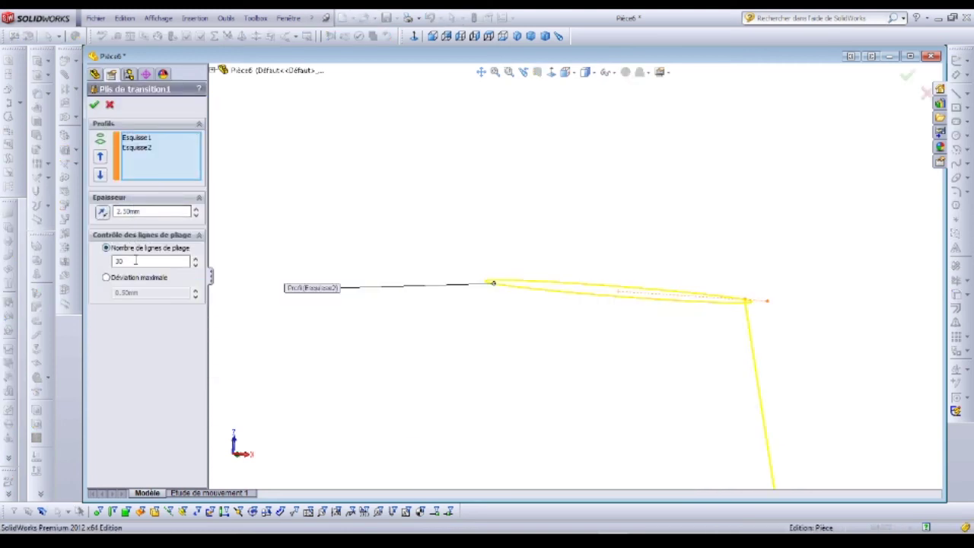
click(104, 213)
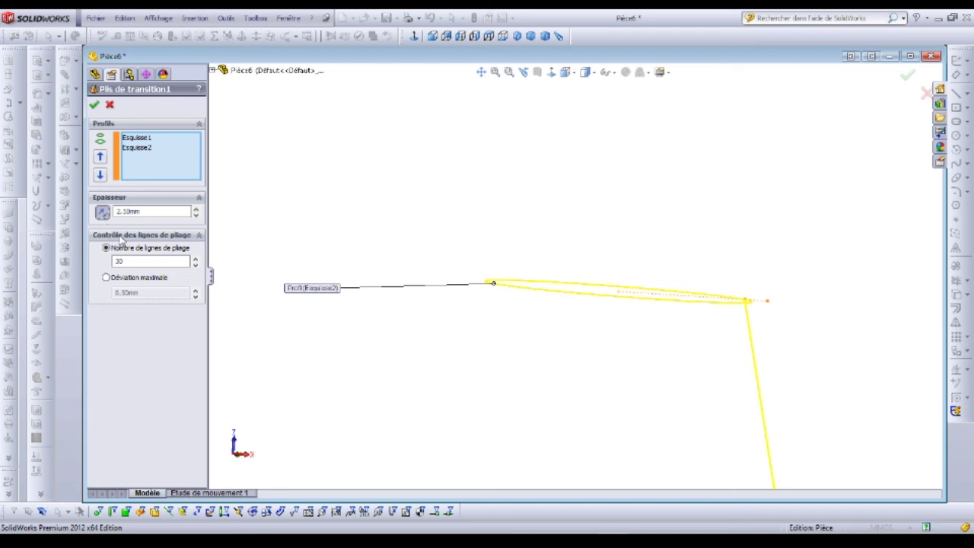
middle_drag(598, 178, 557, 241)
scroll(575, 279, up, 6)
scroll(620, 388, down, 4)
scroll(605, 344, down, 4)
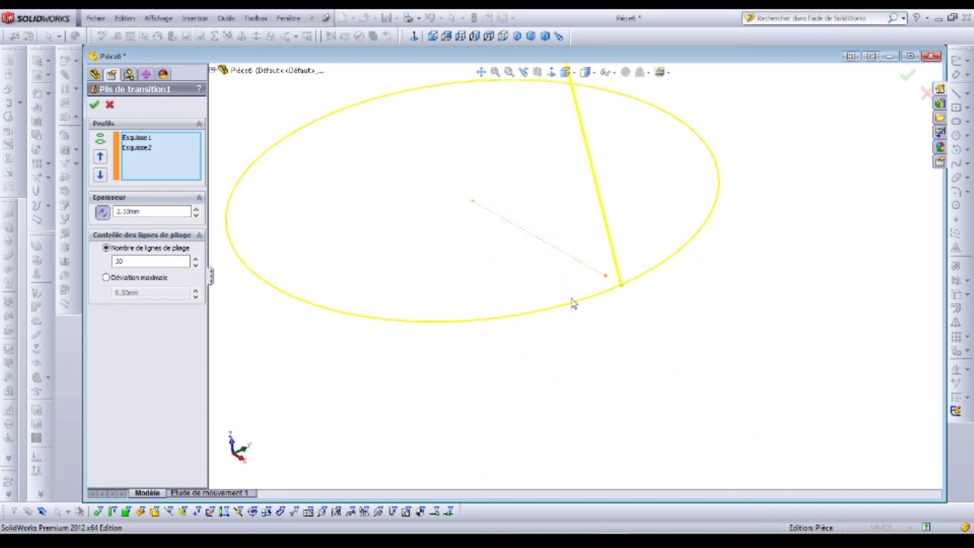
scroll(544, 226, up, 6)
scroll(487, 133, down, 4)
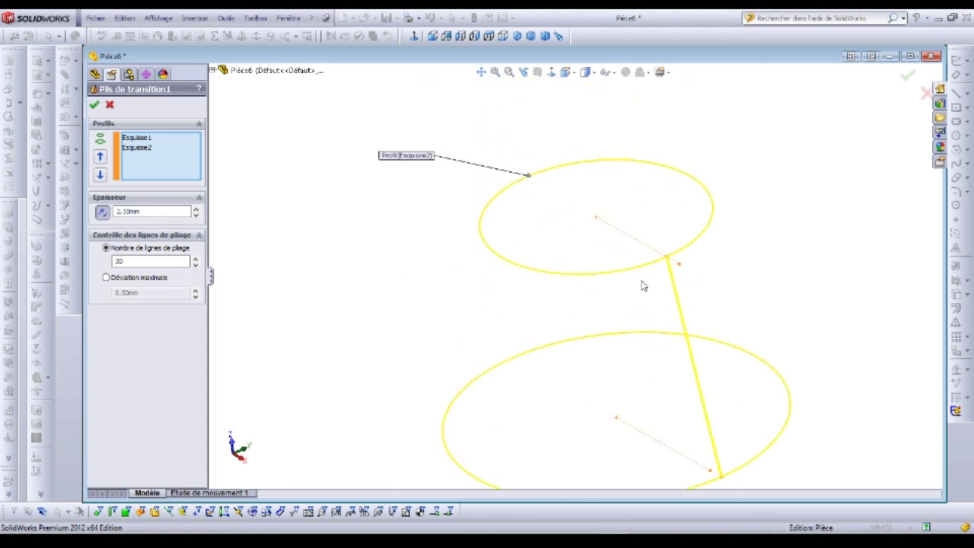
middle_drag(642, 286, 664, 317)
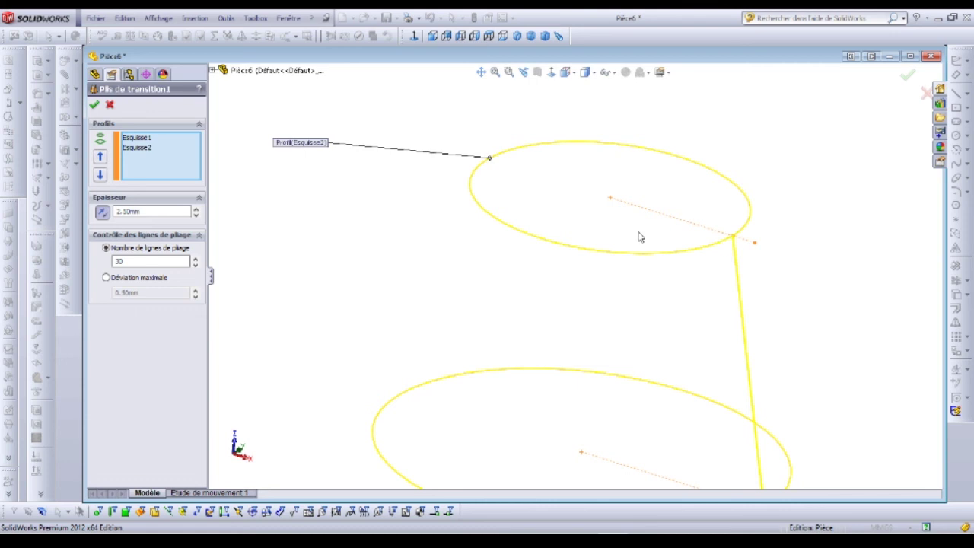
click(95, 106)
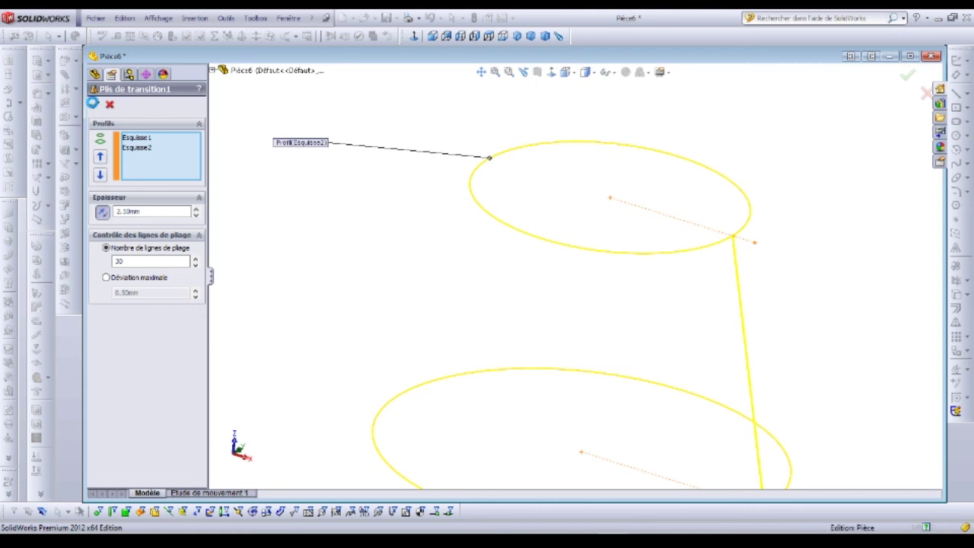
Examine on which side of the sheet thickness the lower profile sketch lies at the cone's base
click(145, 253)
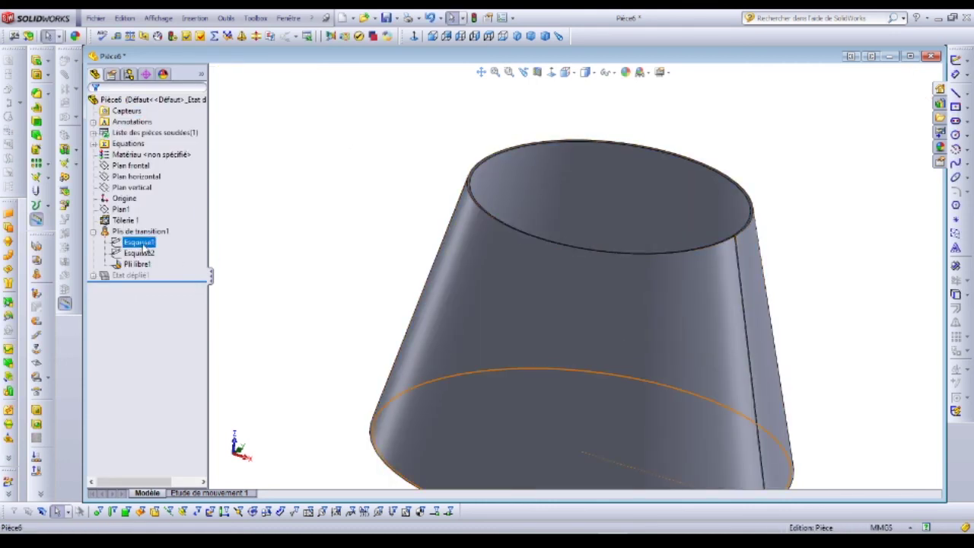
click(139, 242)
middle_drag(386, 393, 357, 293)
scroll(378, 461, up, 3)
scroll(574, 273, down, 8)
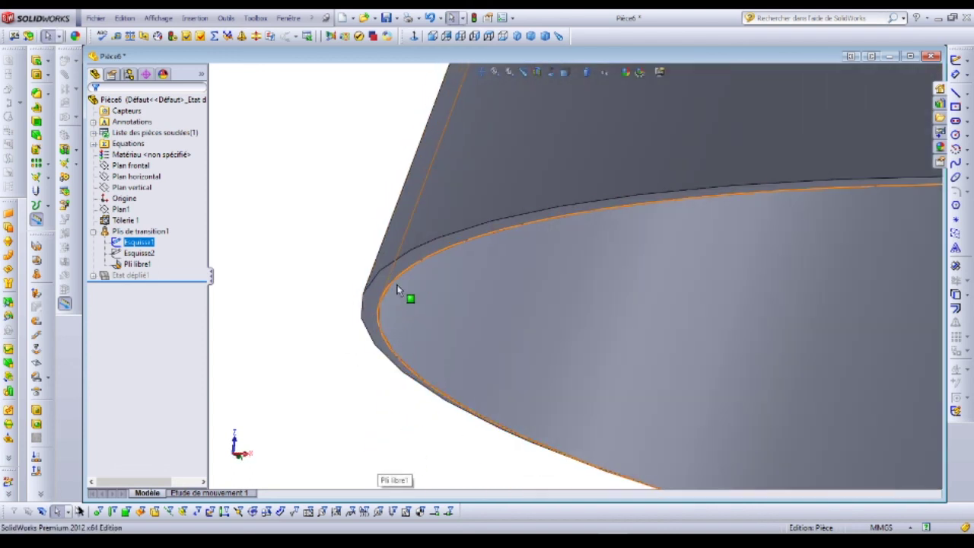
ctrl+click(137, 253)
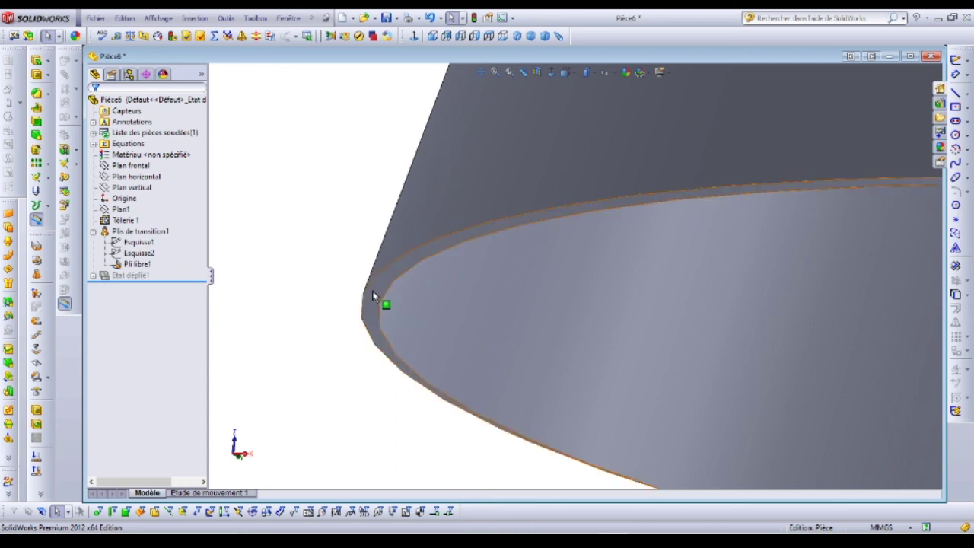
Edit the lofted bend so its thickness goes inward from the profiles, and check the lower sketch against the base's outer edge
click(114, 232)
right_click(114, 234)
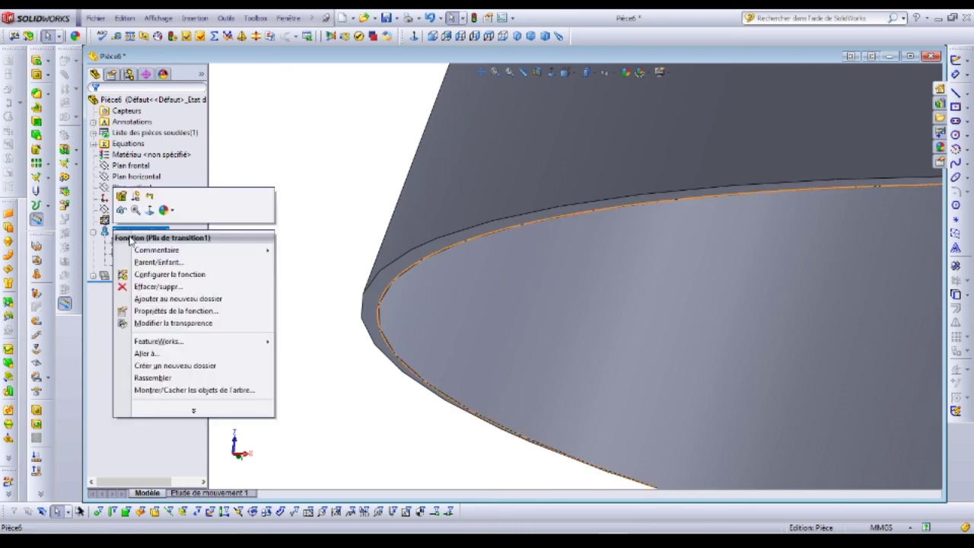
click(122, 208)
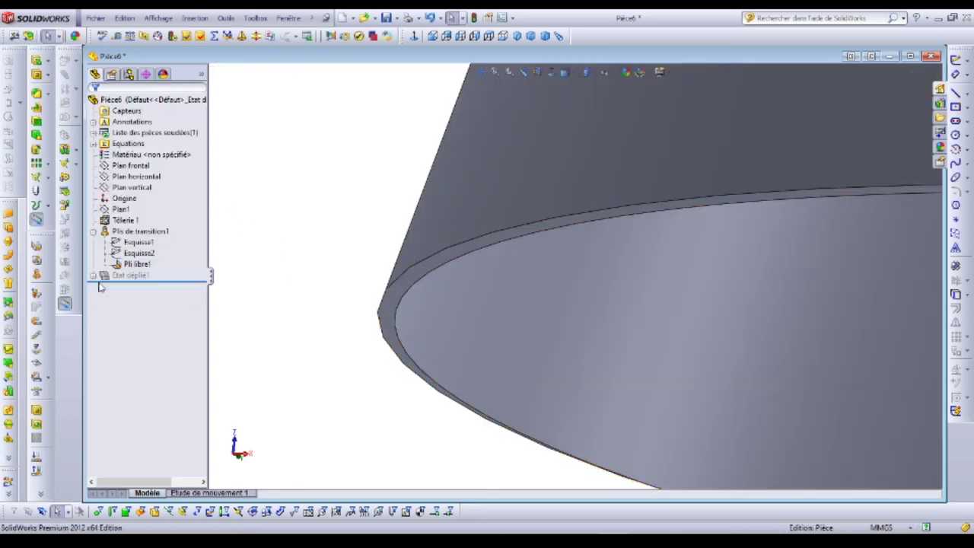
click(130, 253)
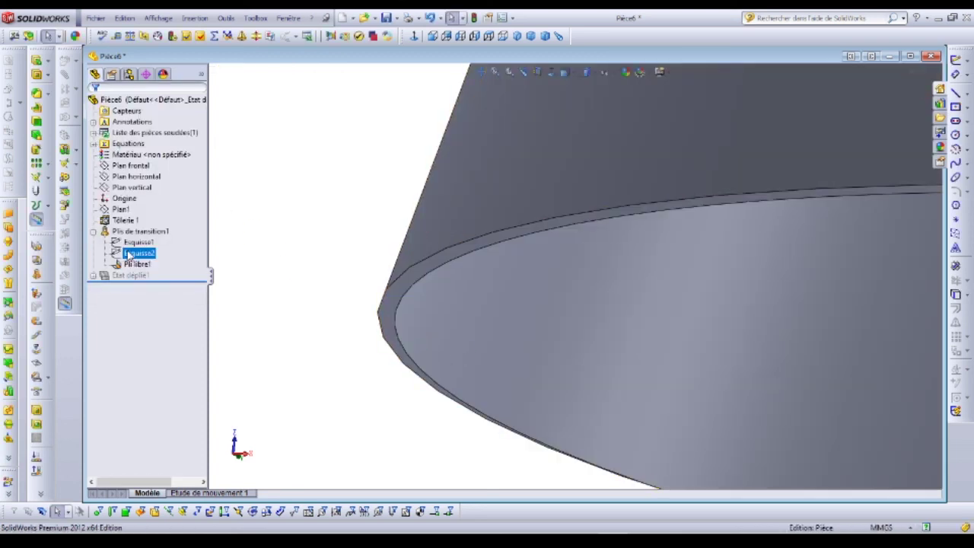
click(135, 242)
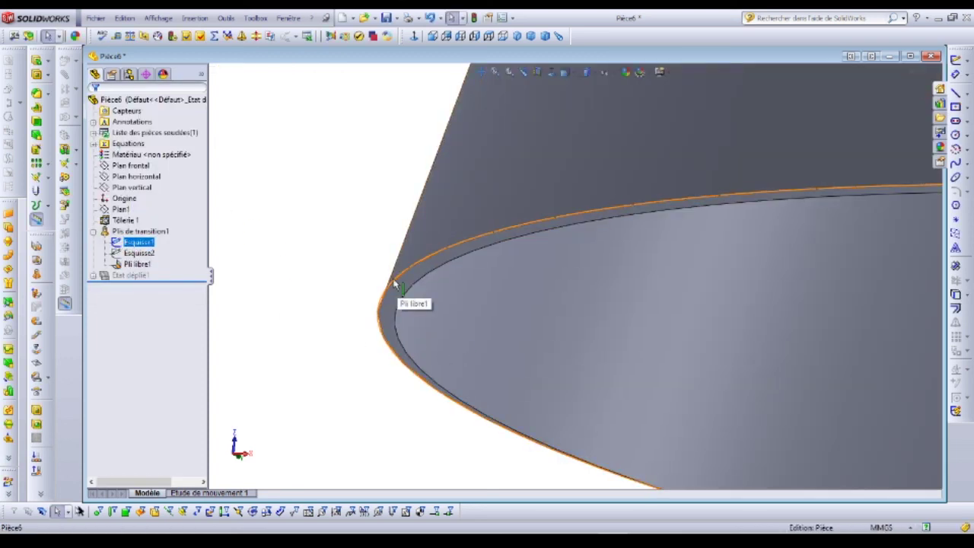
middle_drag(391, 306, 328, 244)
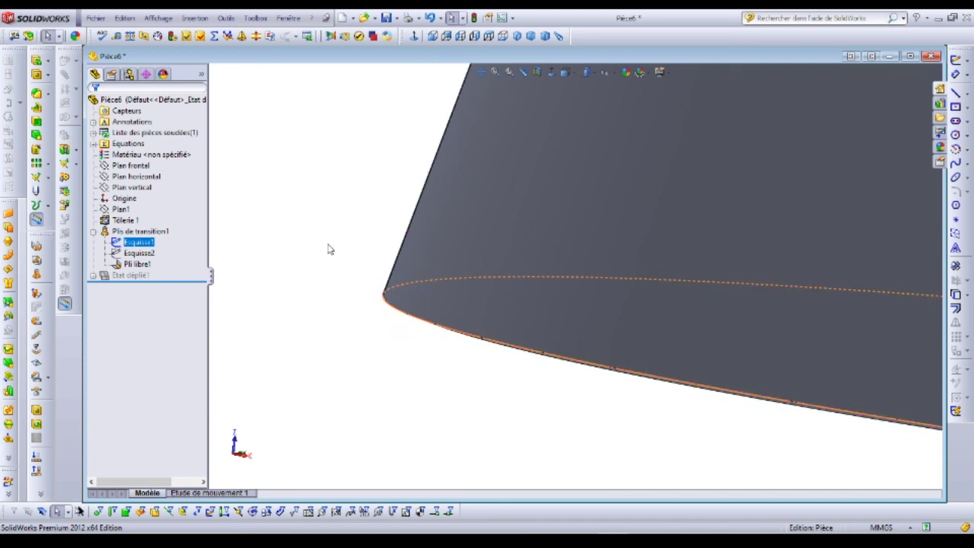